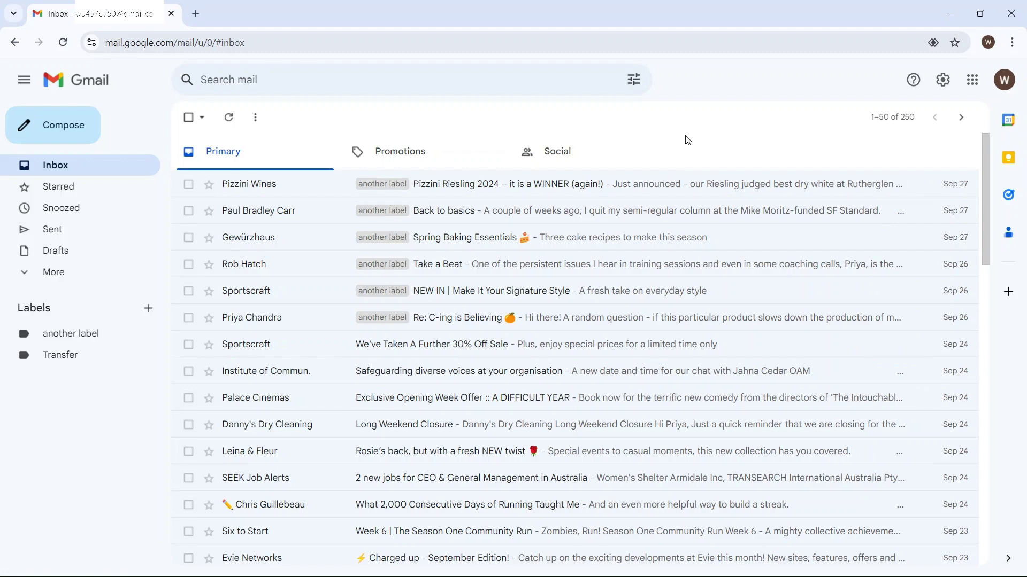
Enable IMAP access in Gmail's Forwarding and POP/IMAP settings and save the change.
left_click(933, 75)
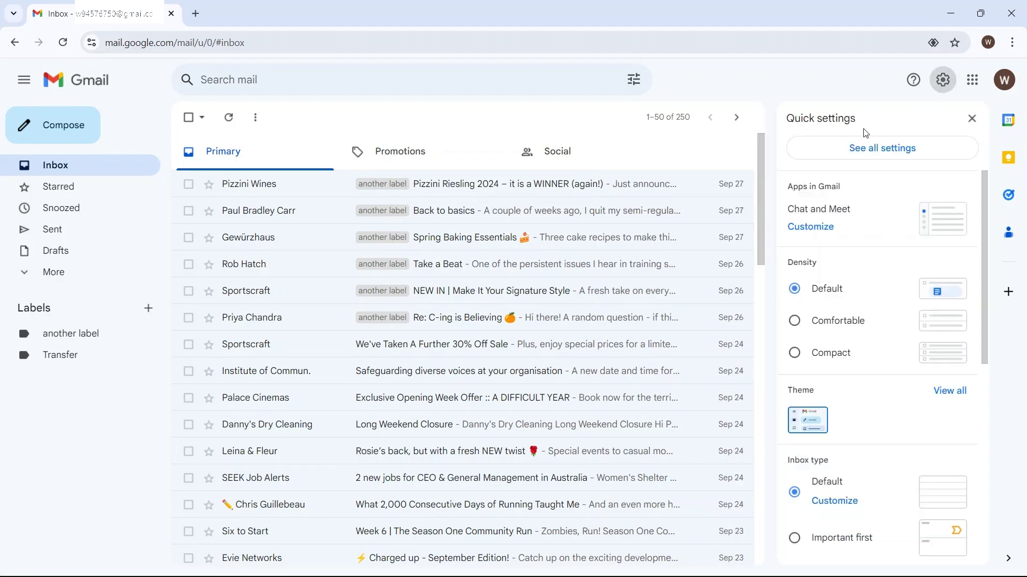
left_click(855, 149)
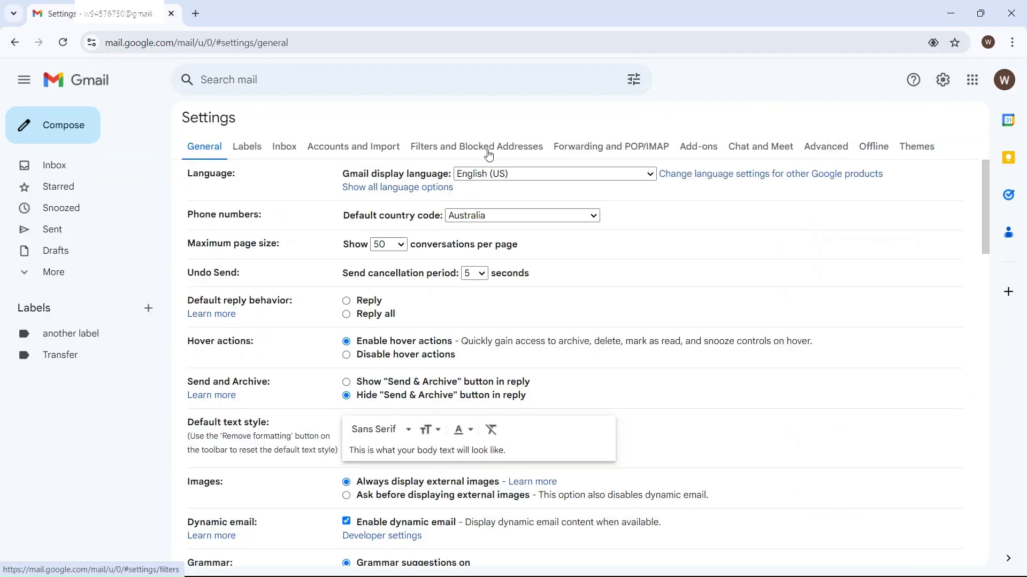
left_click(607, 148)
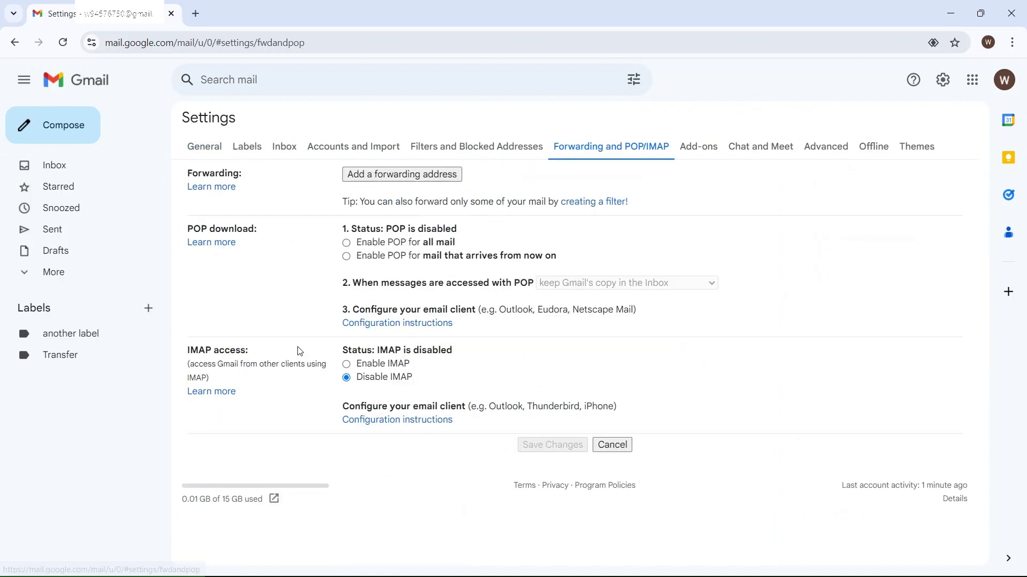
left_click(345, 366)
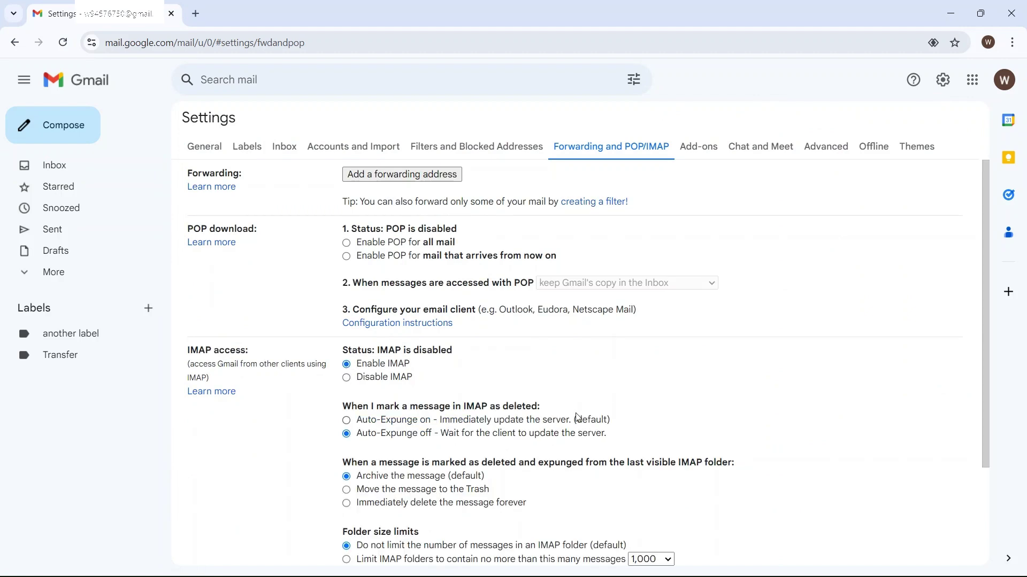
scroll(577, 419, "down", 3)
left_click(551, 494)
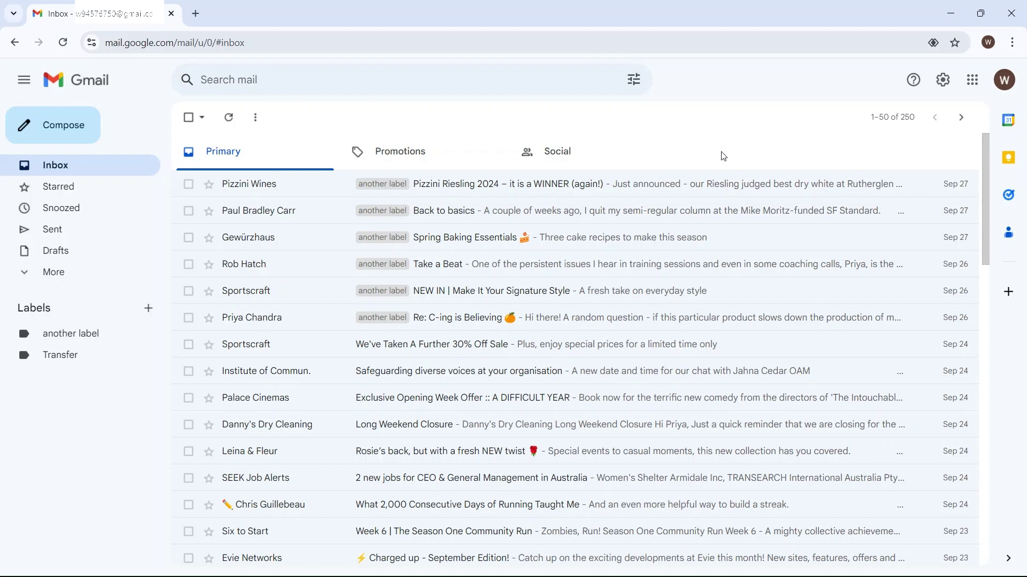
Expand the folder list, open All Mail and check its sort options.
left_click(49, 272)
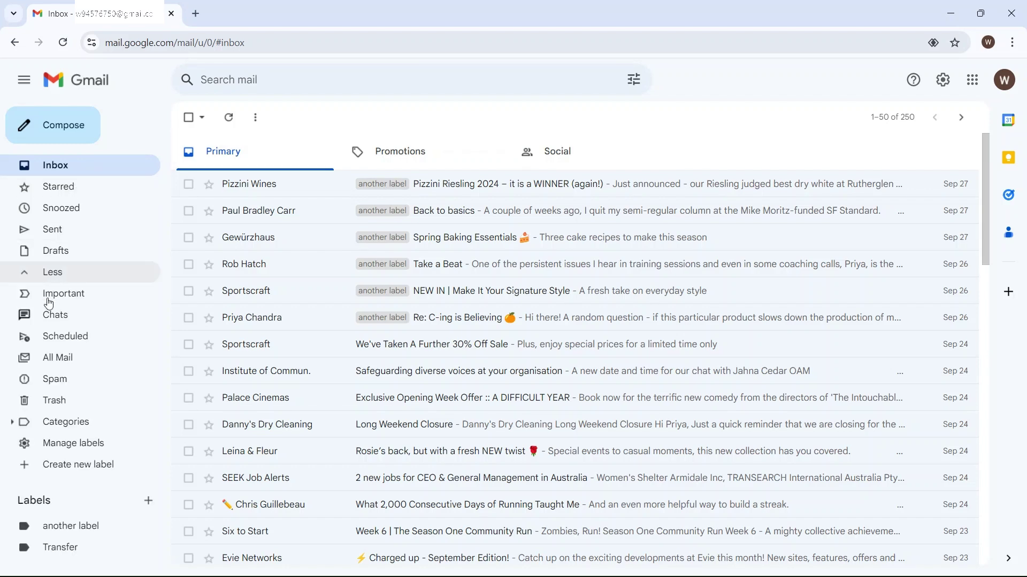
left_click(48, 367)
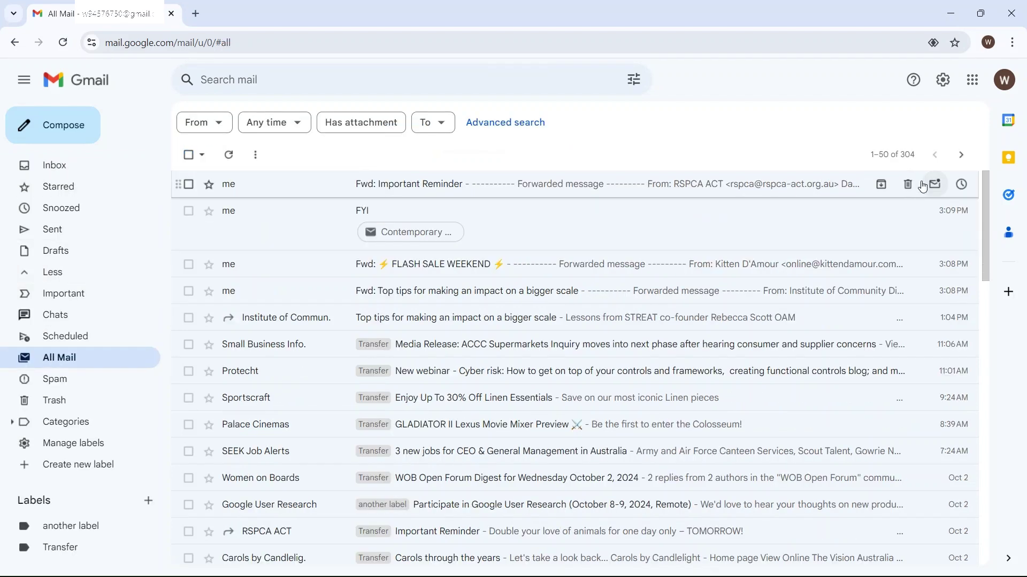
left_click(912, 167)
Browse Sent, 'another label', then Transfer's 123 conversations, opening and closing the sort menu.
left_click(53, 230)
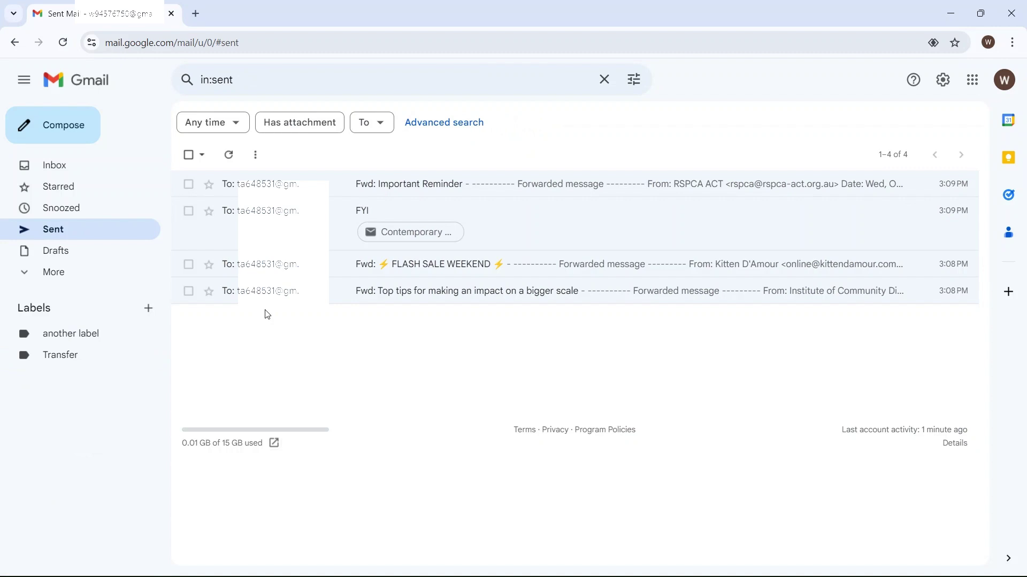
left_click(54, 340)
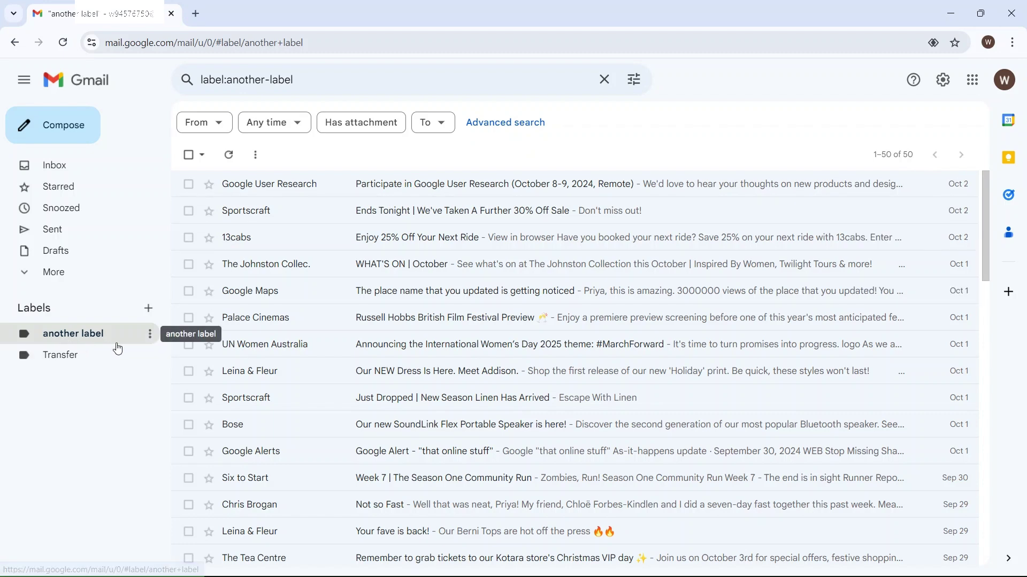
left_click(93, 354)
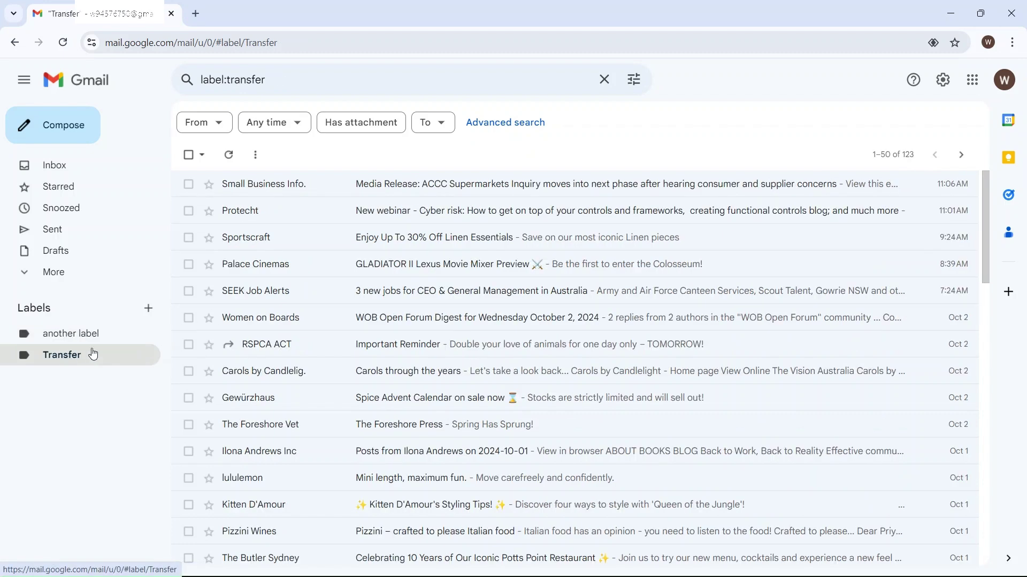
left_click(893, 155)
left_click(33, 377)
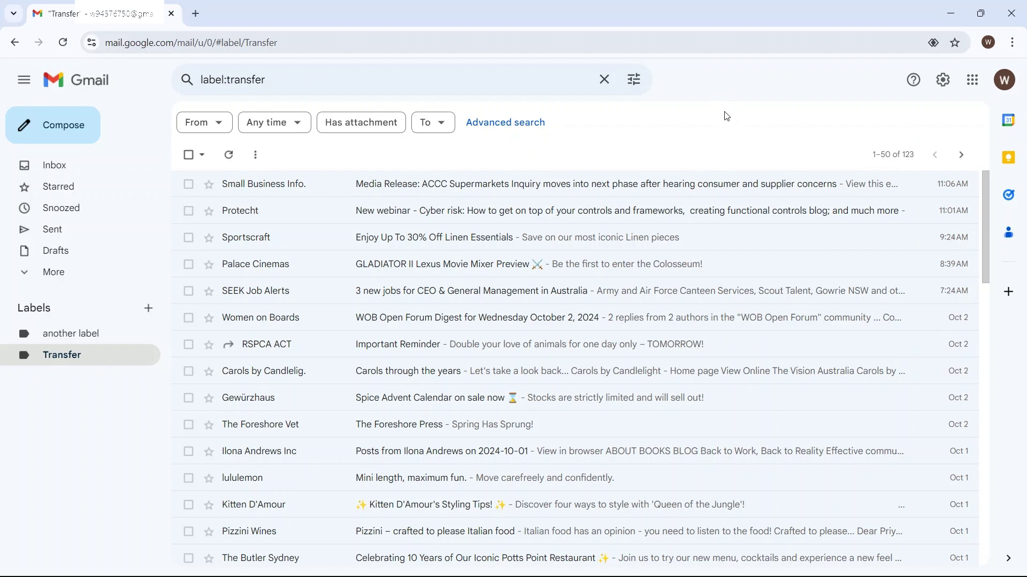
Open the Labels tab of Gmail settings and scroll through the system label list.
left_click(945, 81)
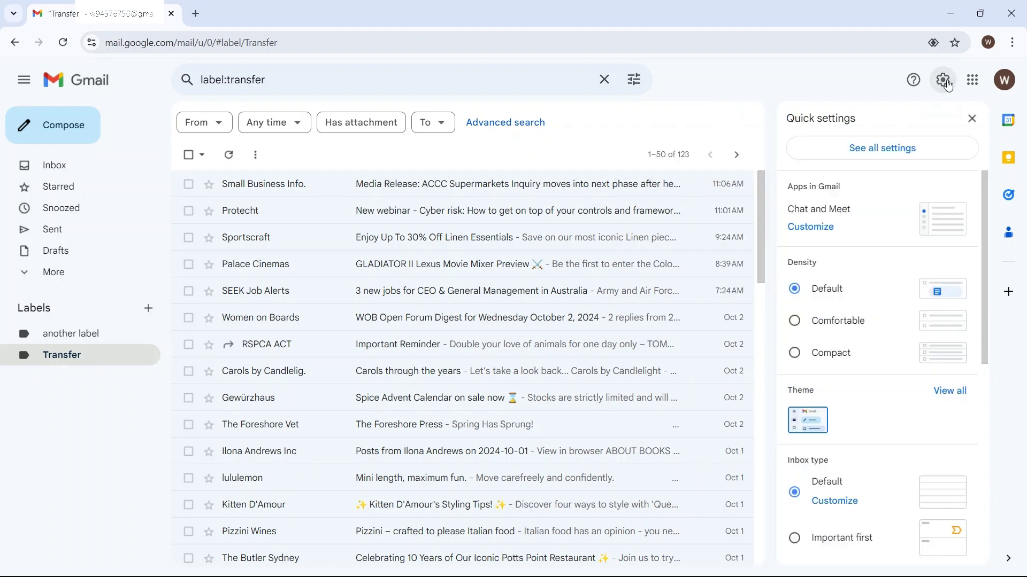
left_click(886, 150)
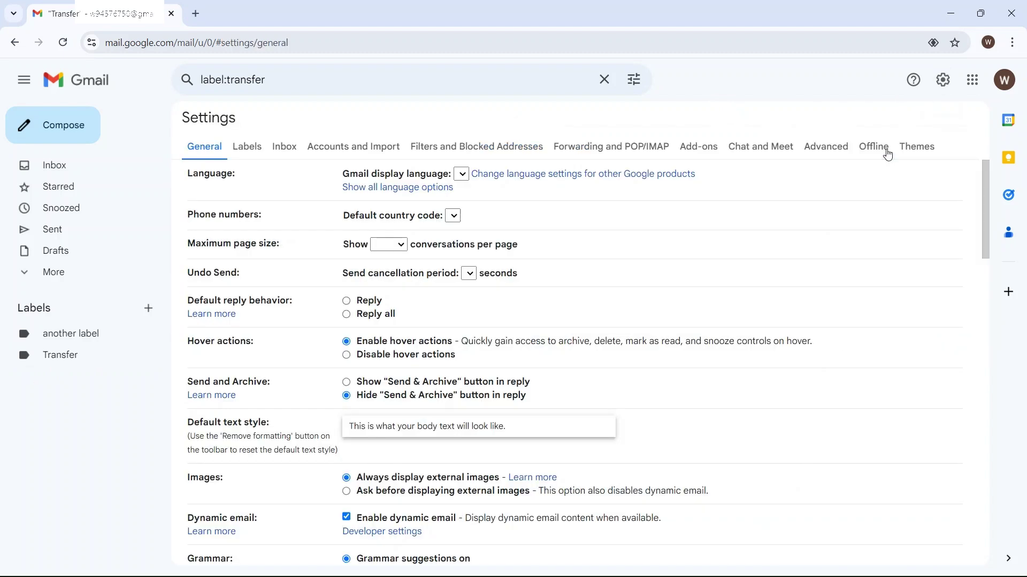
left_click(244, 149)
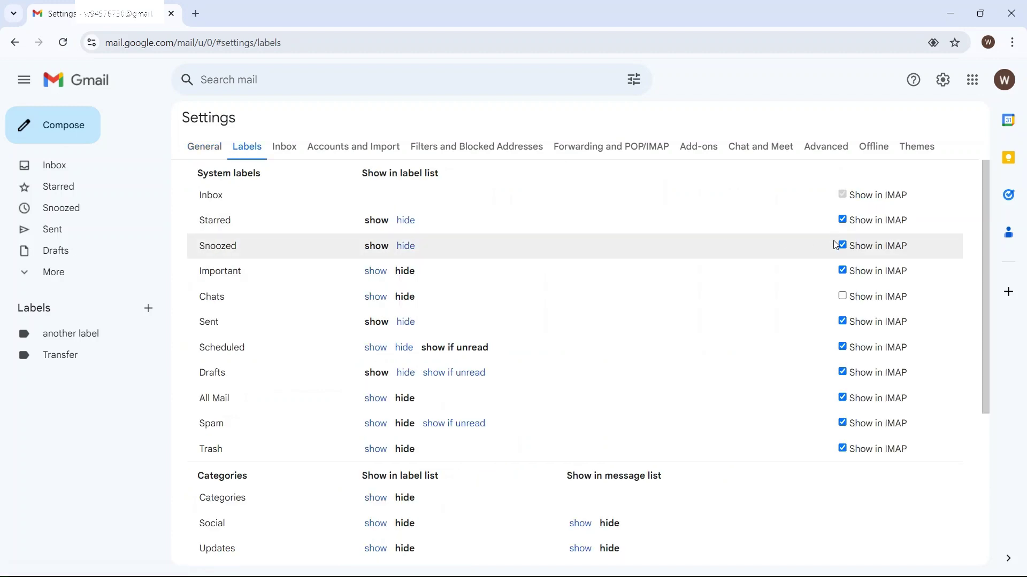
scroll(827, 420, "down", 5)
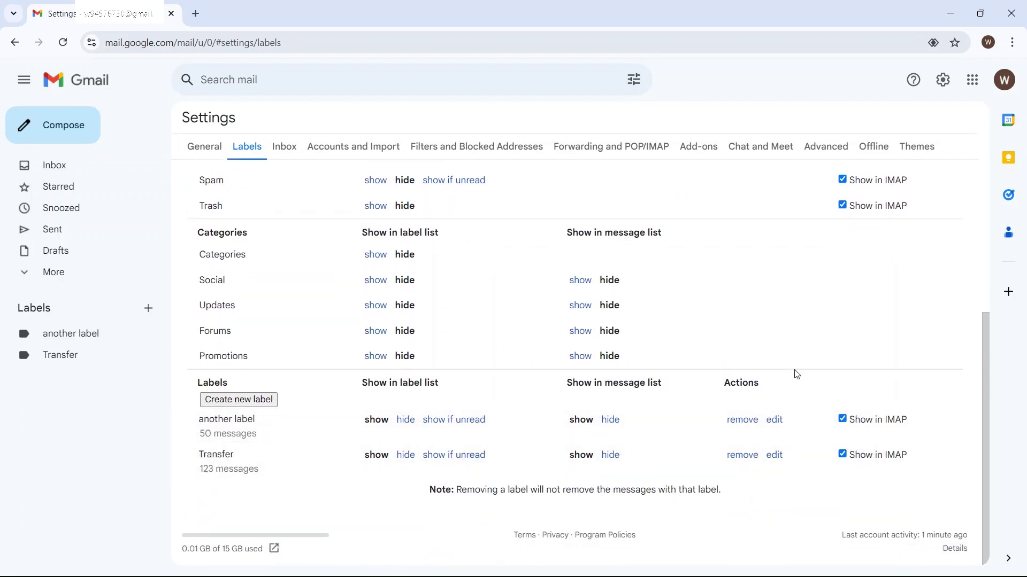
scroll(794, 328, "up", 1)
scroll(797, 329, "up", 4)
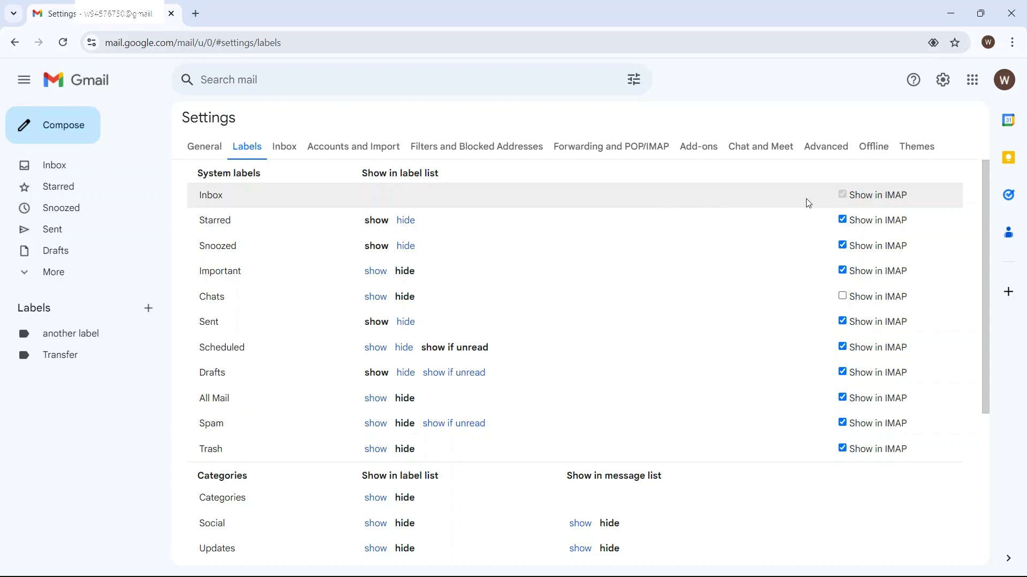
Hide Important, Snoozed, Starred, Scheduled, Drafts, All Mail, Spam and Trash from IMAP.
left_click(842, 271)
left_click(843, 247)
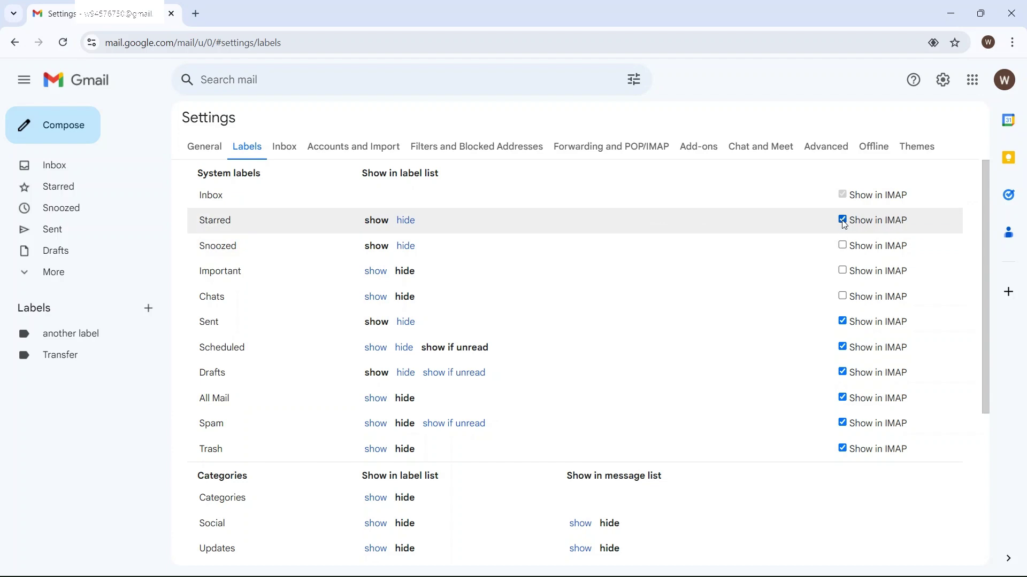
left_click(843, 221)
scroll(784, 290, "down", 1)
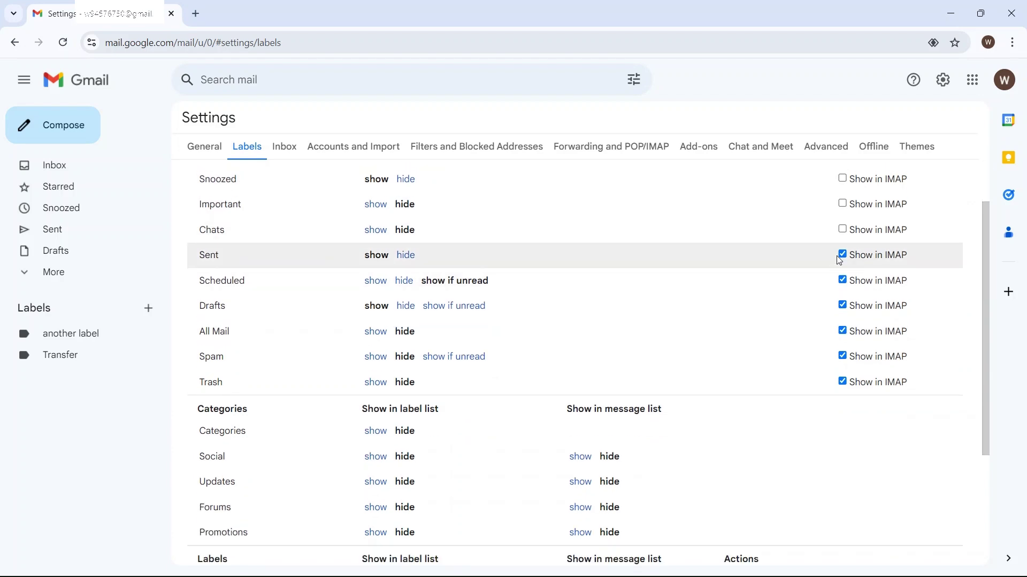
left_click(845, 286)
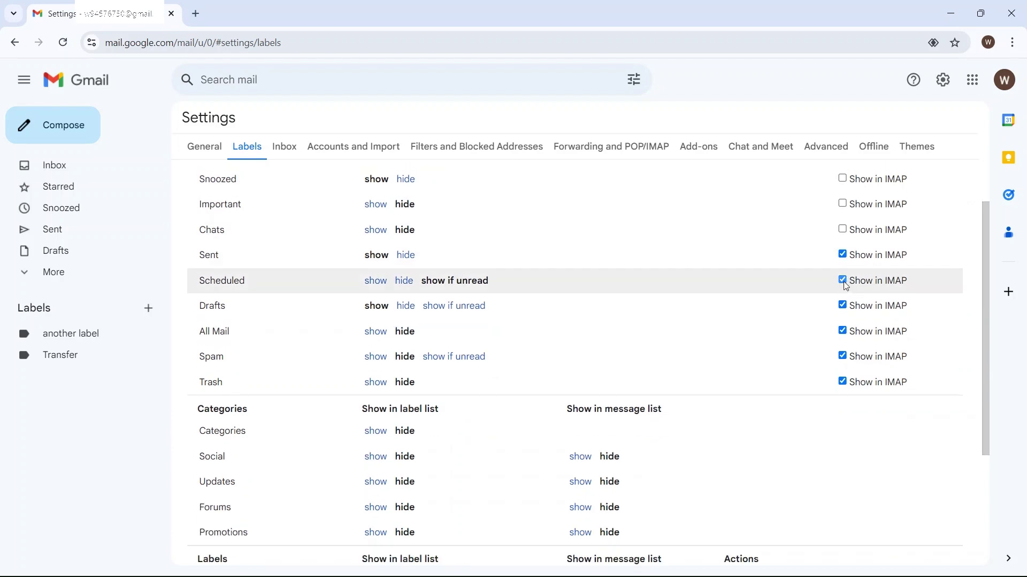
left_click(844, 310)
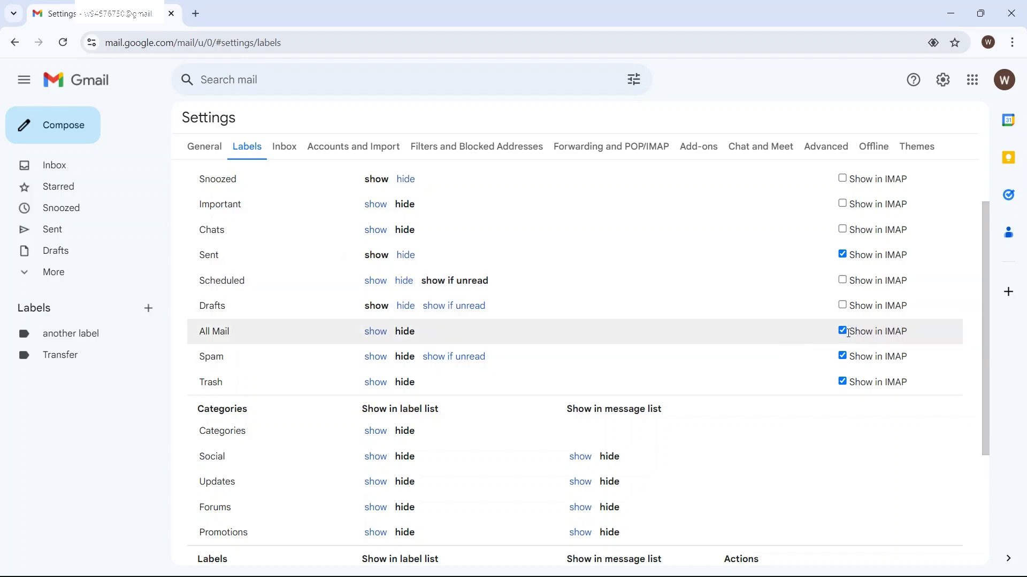
left_click(843, 332)
left_click(843, 356)
left_click(844, 382)
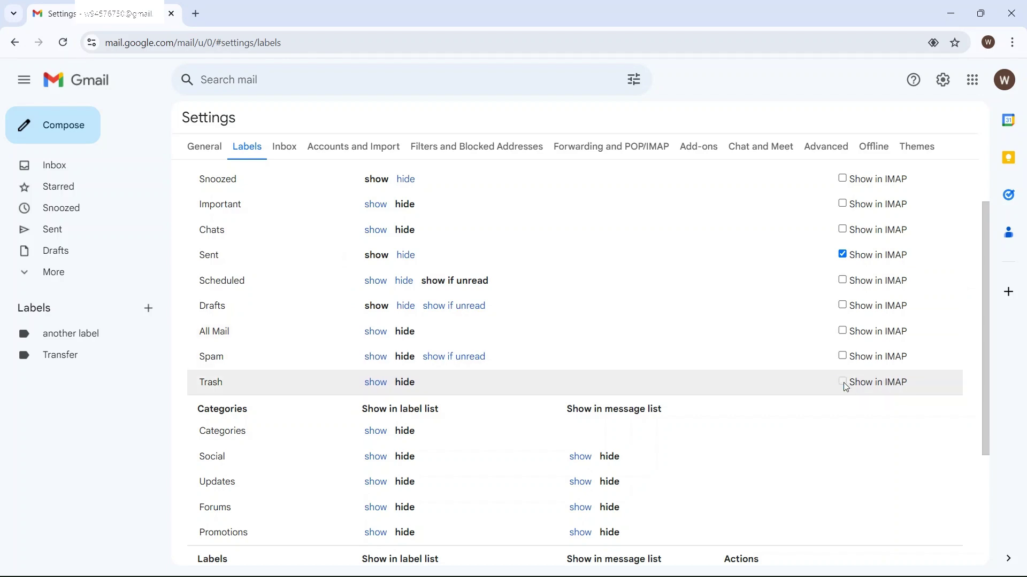
Turn off Show in IMAP for 'another label', keeping Transfer checked, and review the list.
scroll(736, 334, "down", 3)
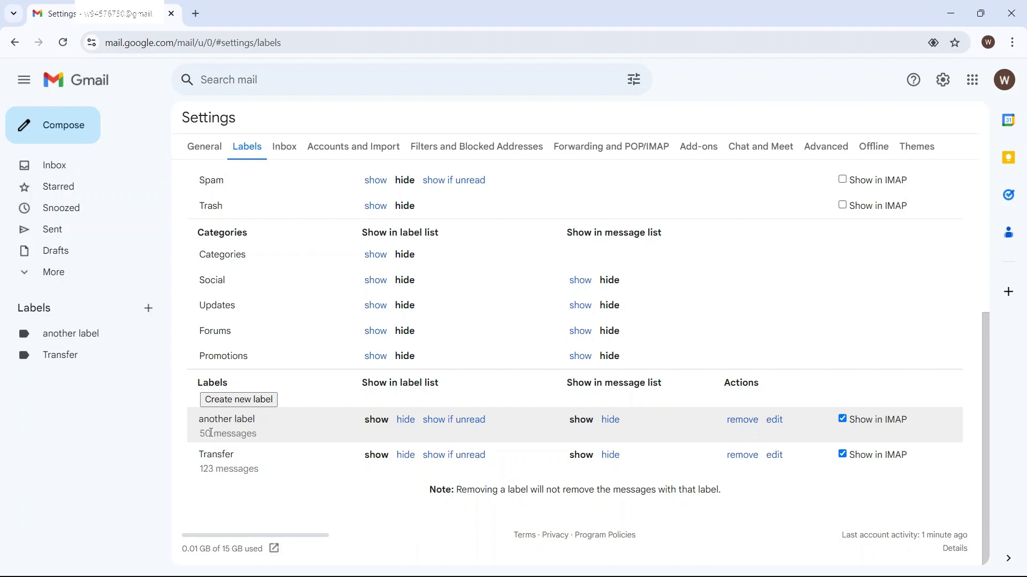
left_click(842, 419)
scroll(778, 329, "up", 5)
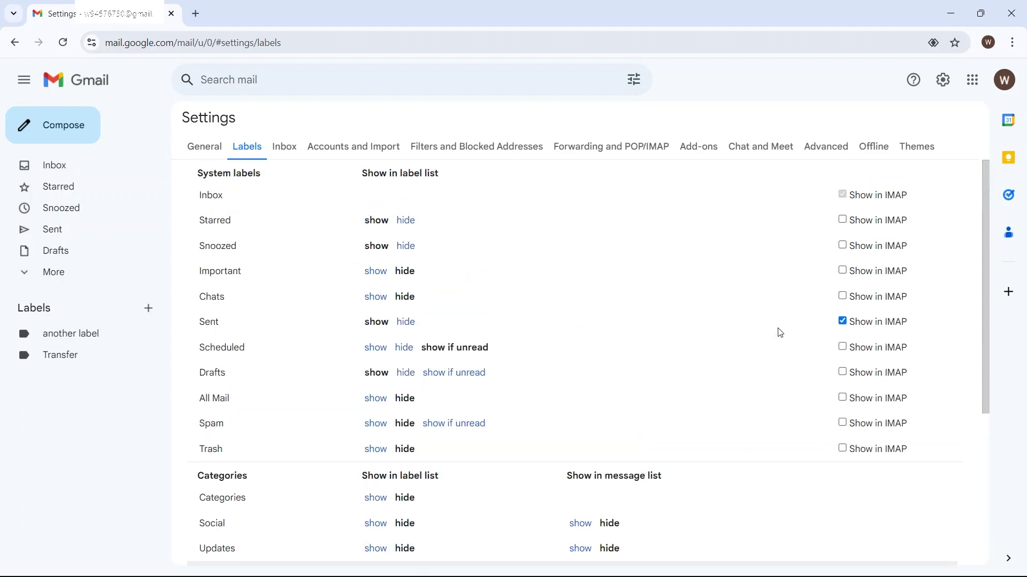
scroll(781, 332, "down", 5)
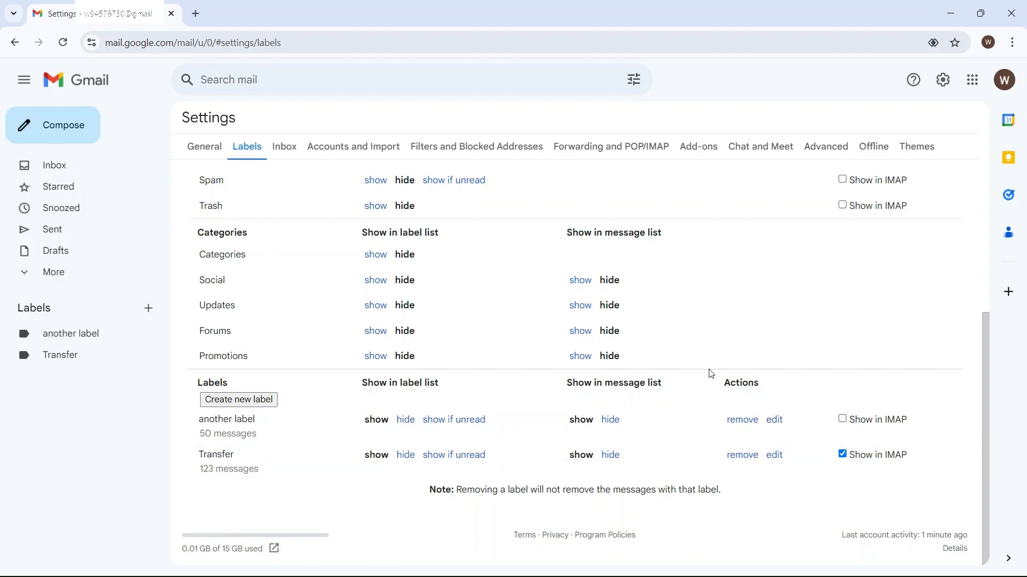
scroll(728, 353, "up", 5)
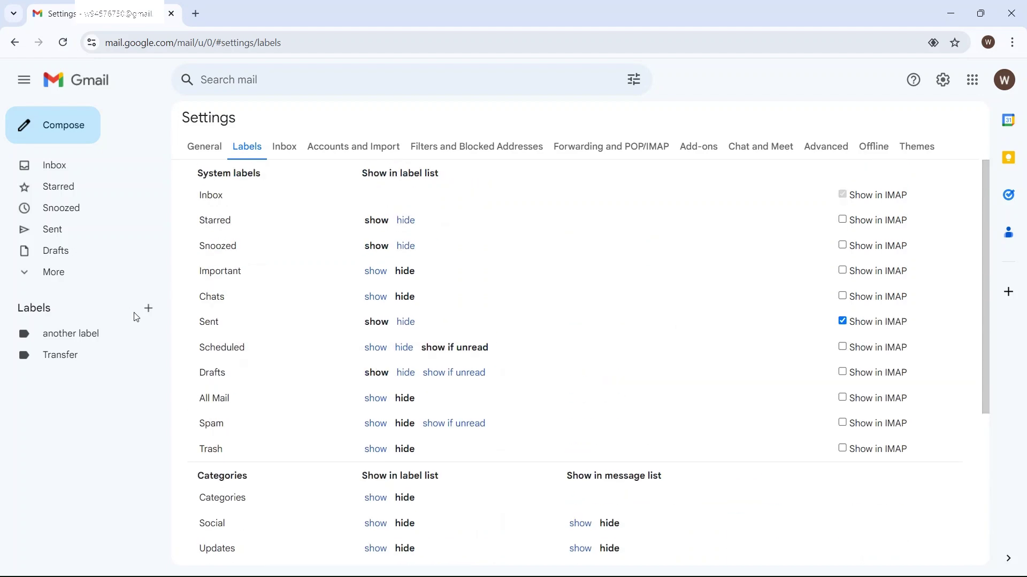
scroll(649, 291, "down", 5)
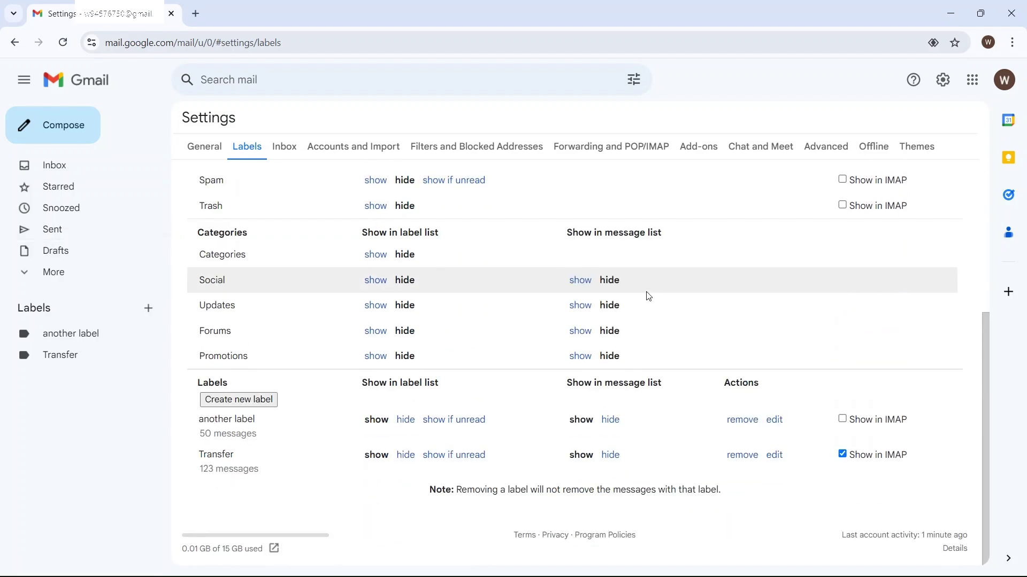
Visit Sent, then return to the inbox and dismiss the Newest/Oldest sort menu unchanged.
left_click(53, 234)
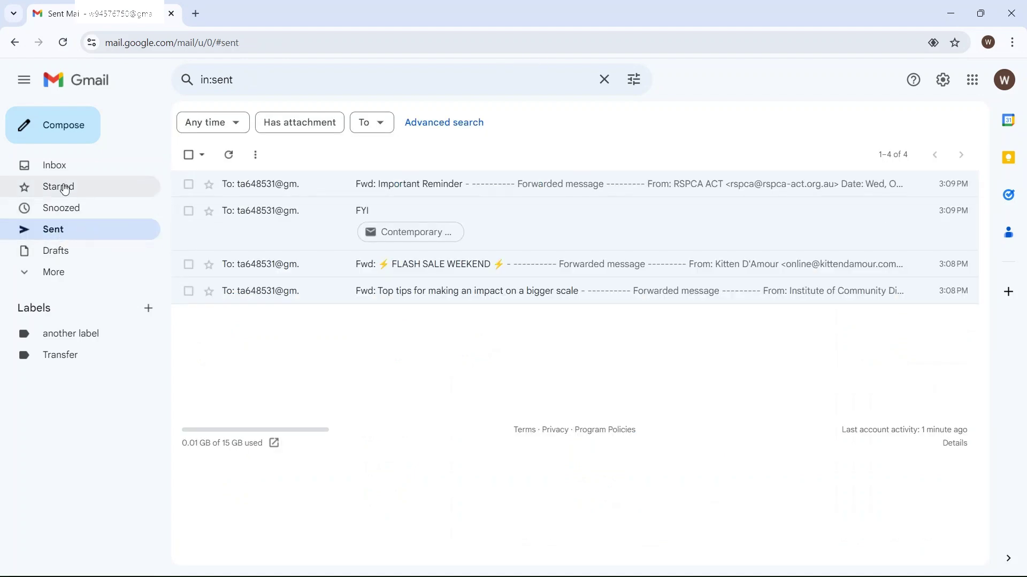
left_click(55, 167)
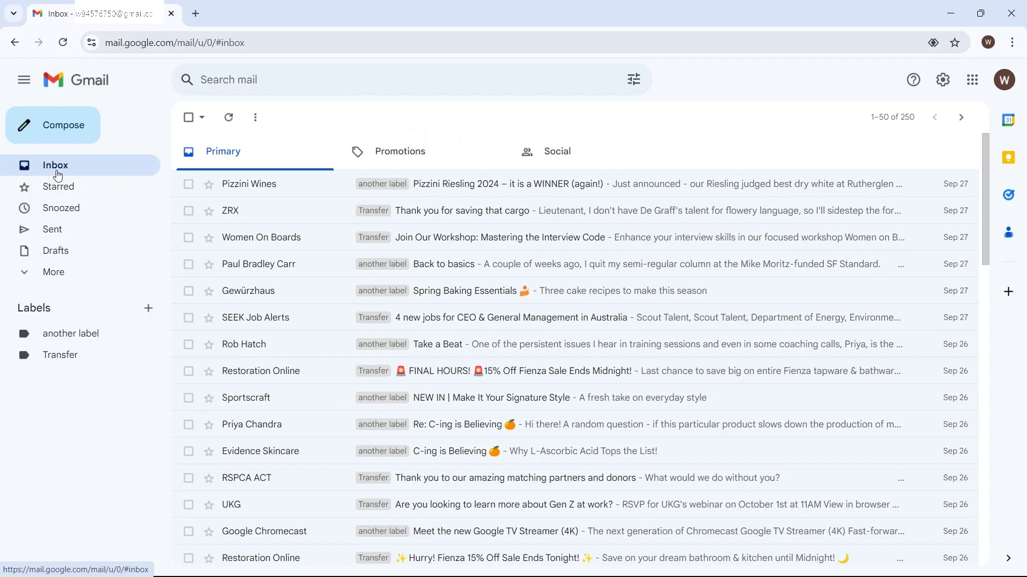
left_click(914, 128)
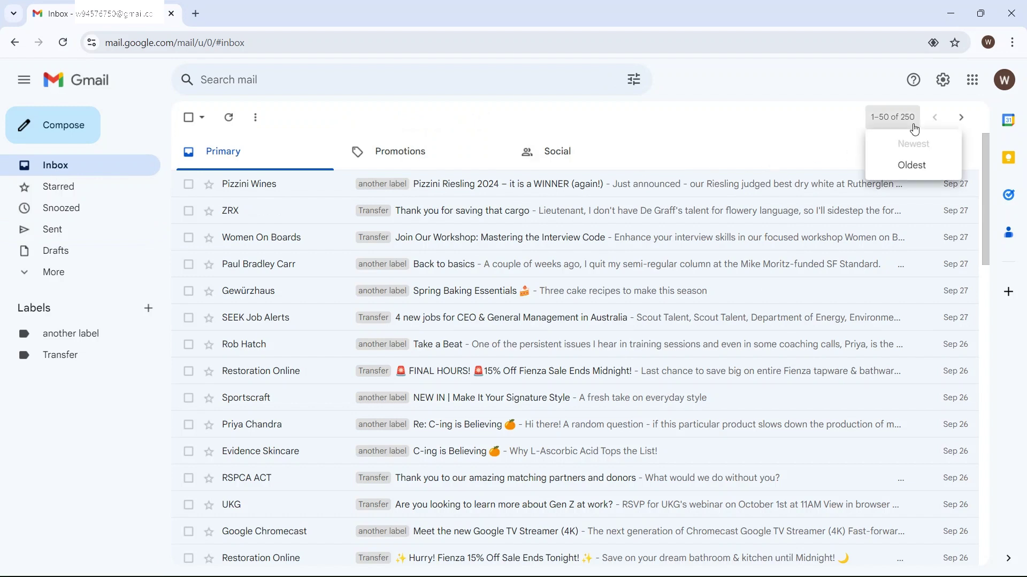
left_click(864, 133)
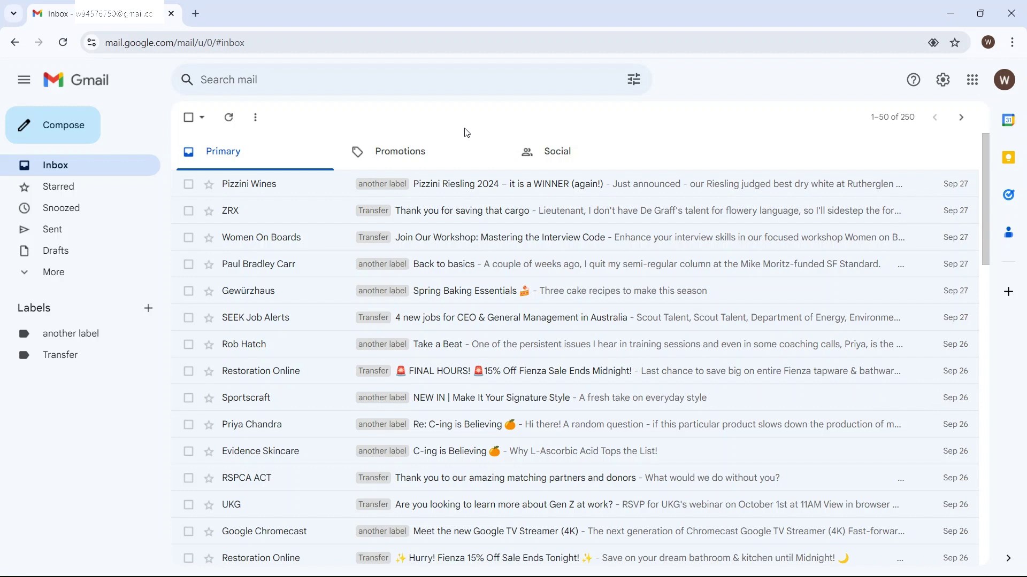
Switch to the Admin console and open Data > Data import and export > Data migration.
mouse_move(583, 572)
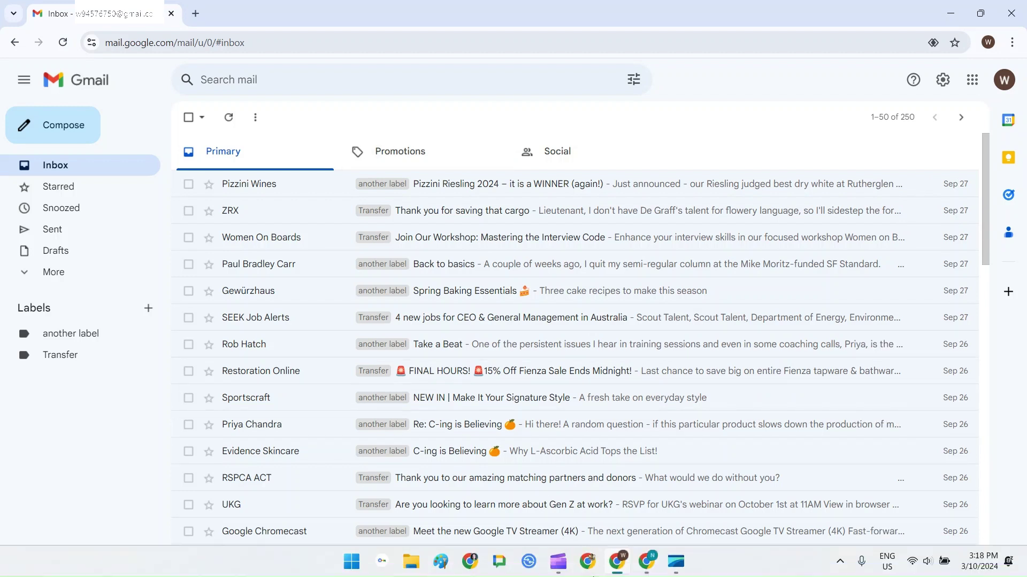
left_click(649, 566)
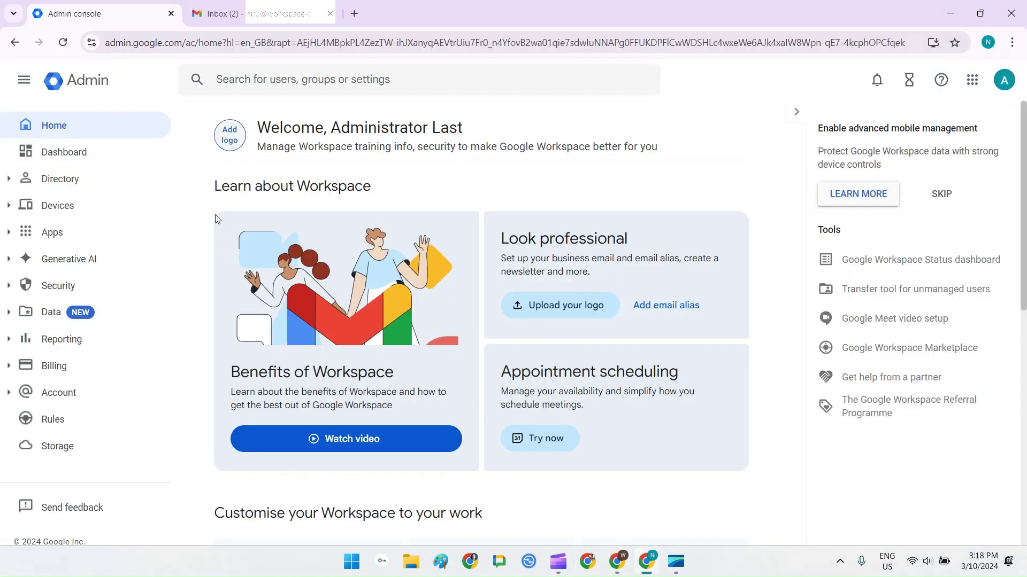
left_click(8, 320)
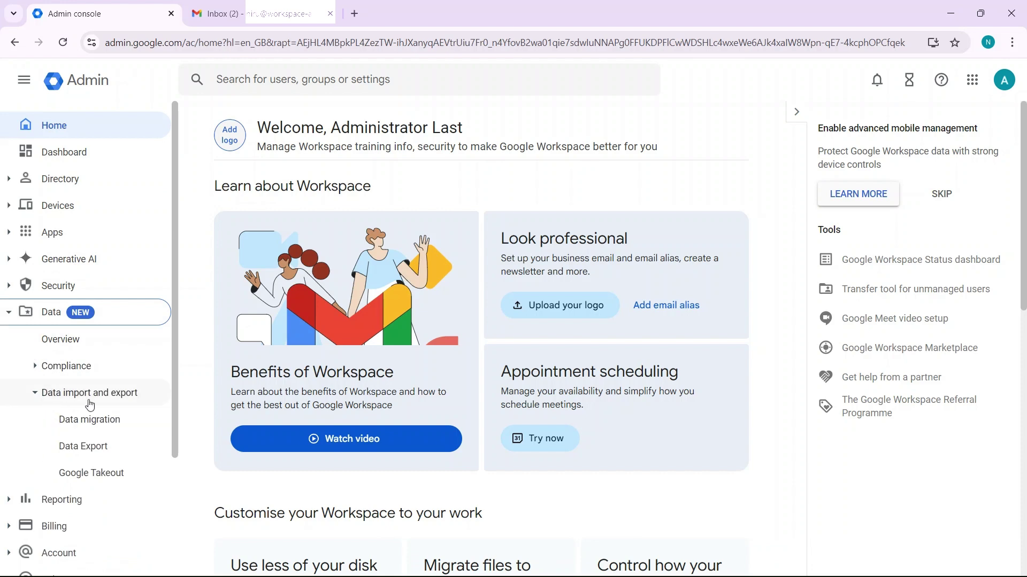
left_click(98, 422)
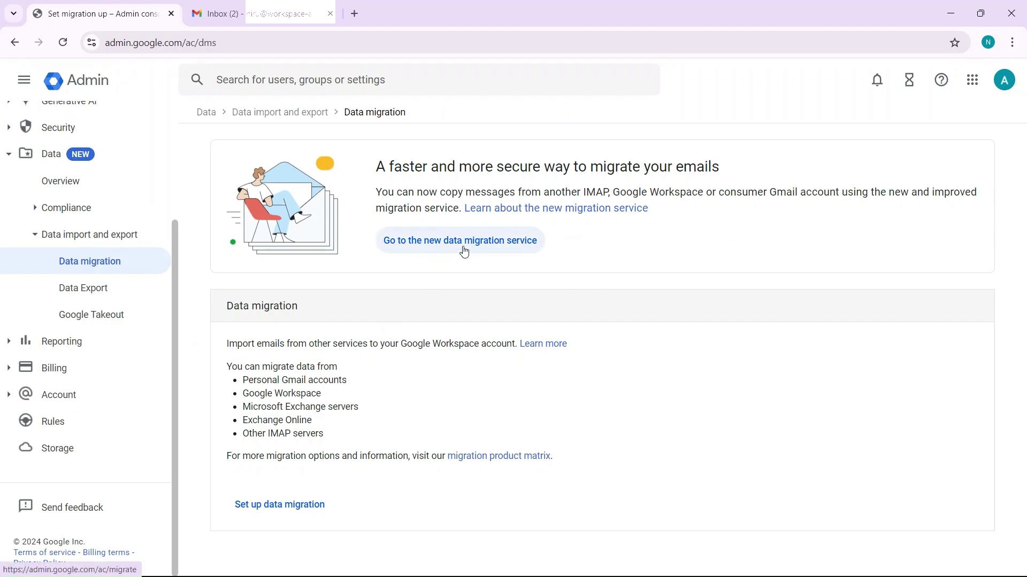
Start a new-service Gmail migration, paste the source Gmail address and request authorisation.
left_click(501, 251)
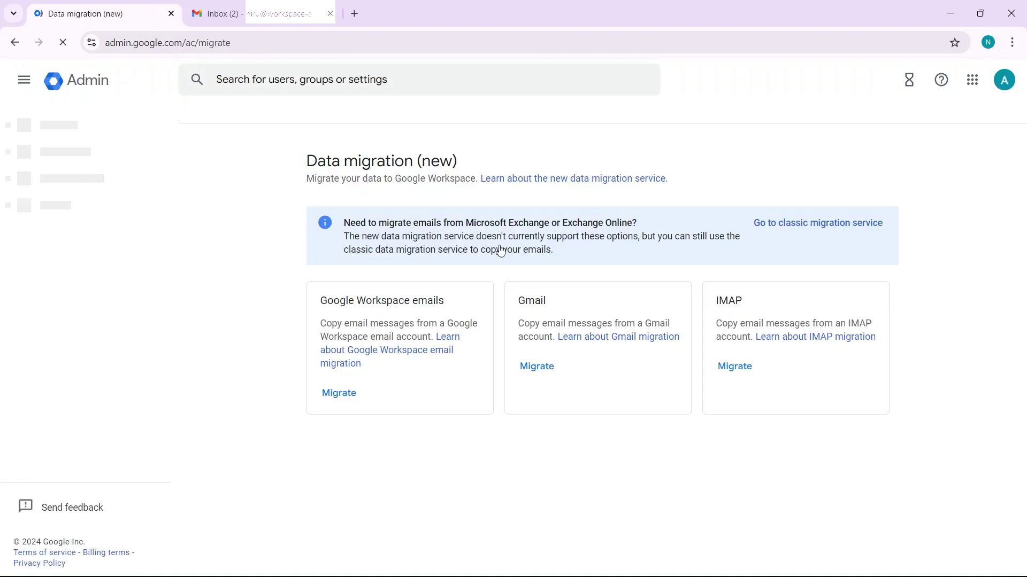
left_click(532, 372)
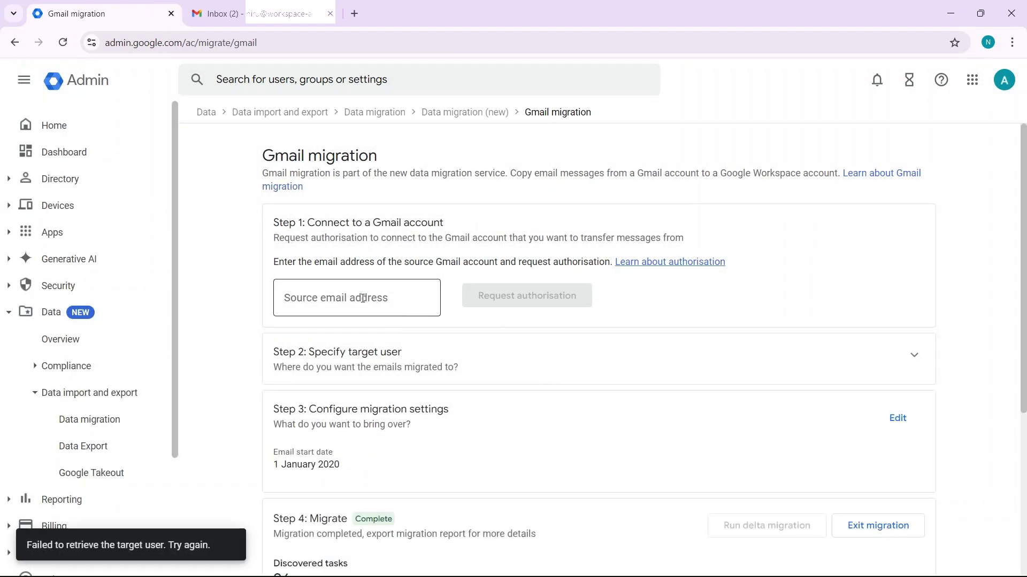
left_click(363, 298)
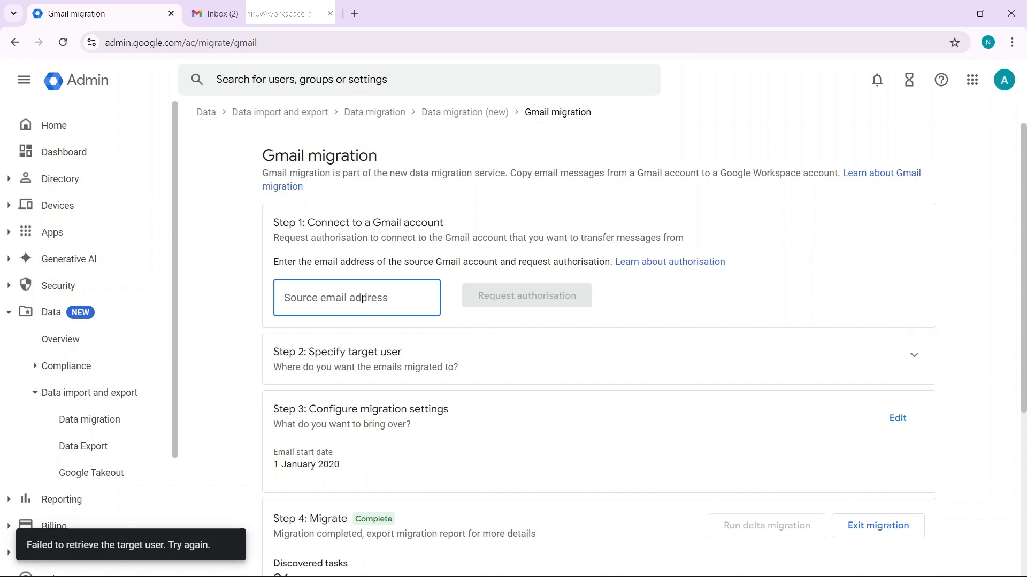
key("ctrl+v")
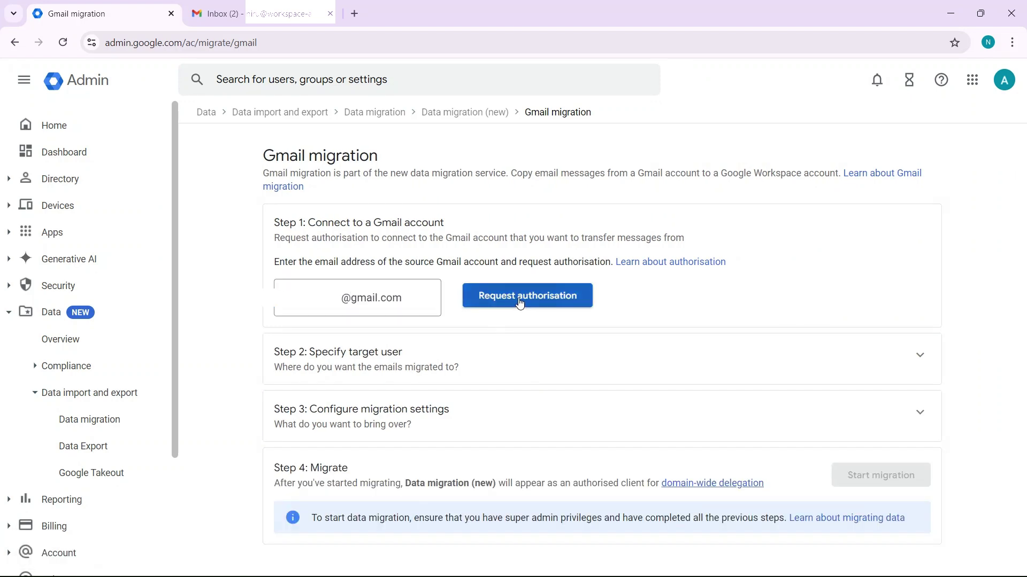
left_click(518, 297)
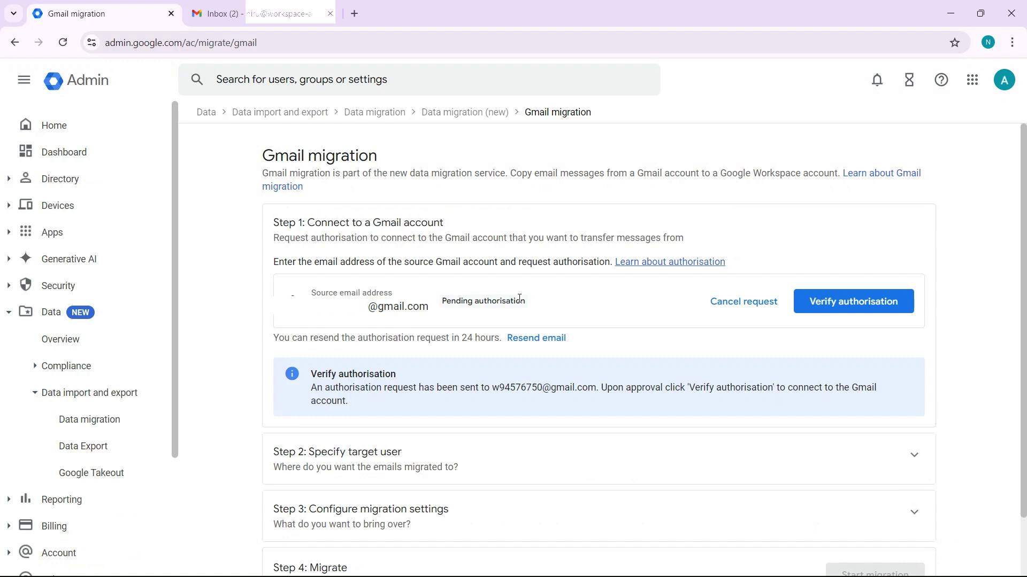
Open the 'Data migration service: Request for authorization' email in Gmail and view the request.
key("alt+Tab")
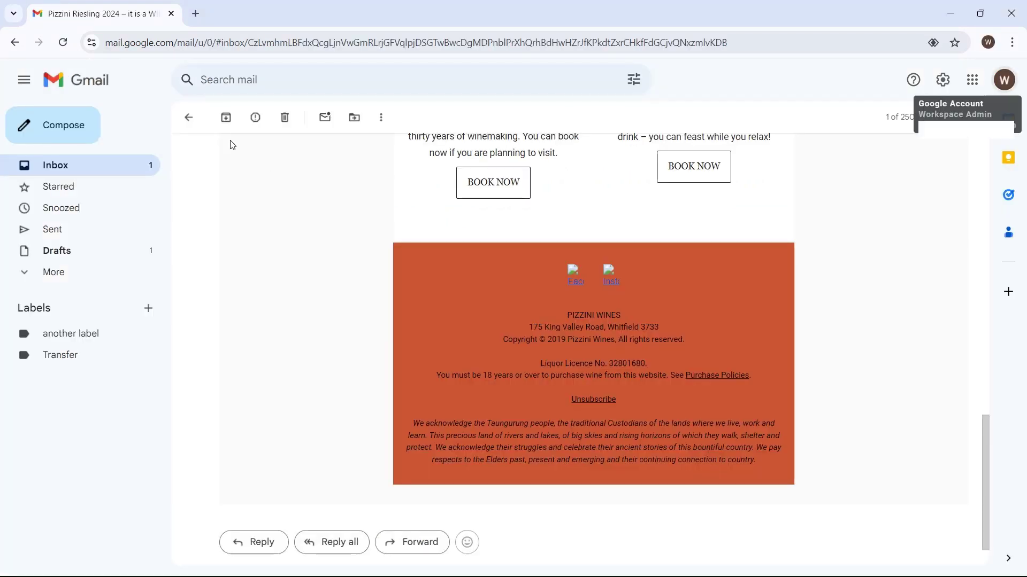
left_click(52, 169)
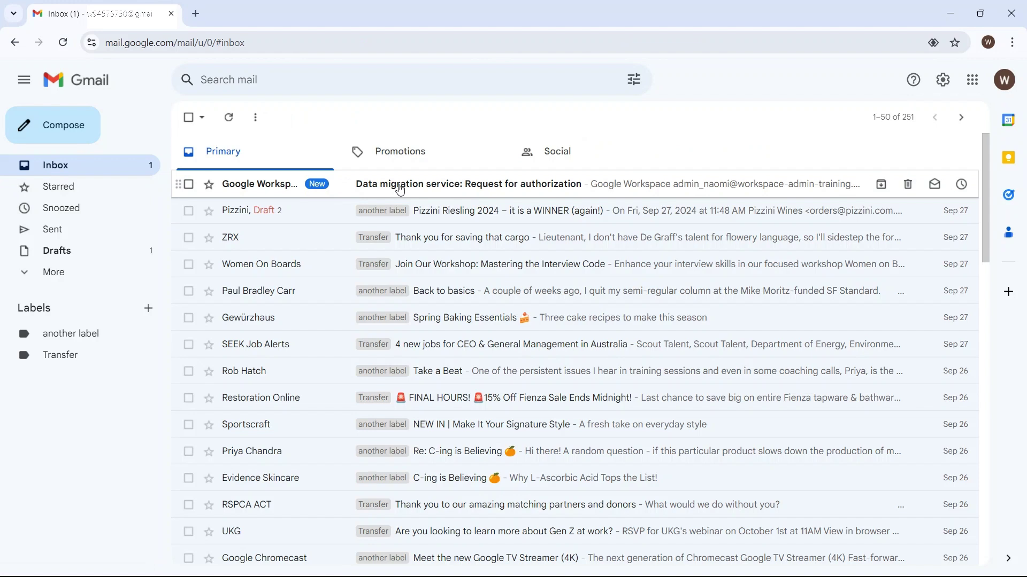
left_click(542, 194)
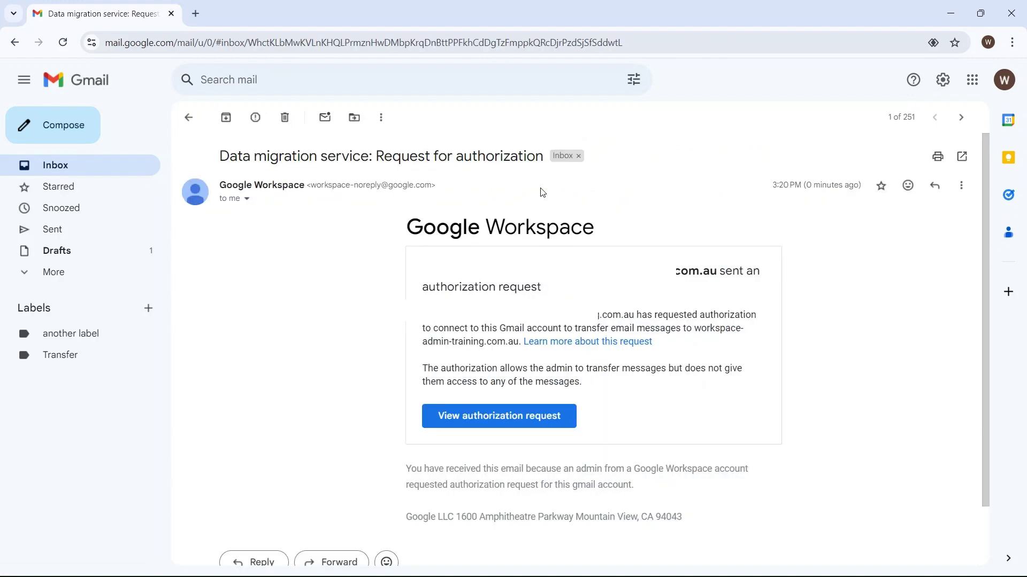
left_click(501, 418)
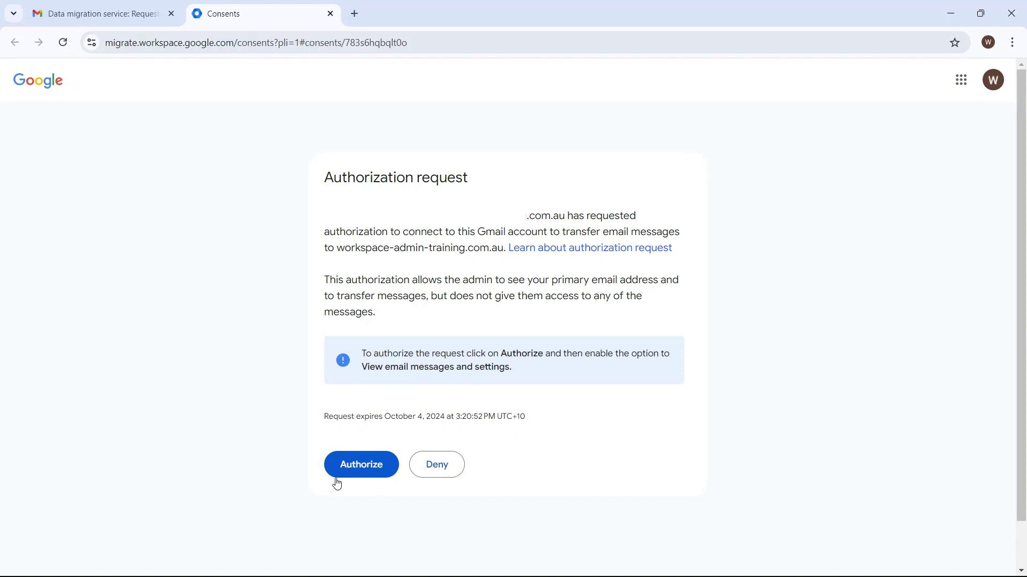
Approve the request, sign in as the Workspace admin, and allow viewing email messages and settings.
left_click(345, 465)
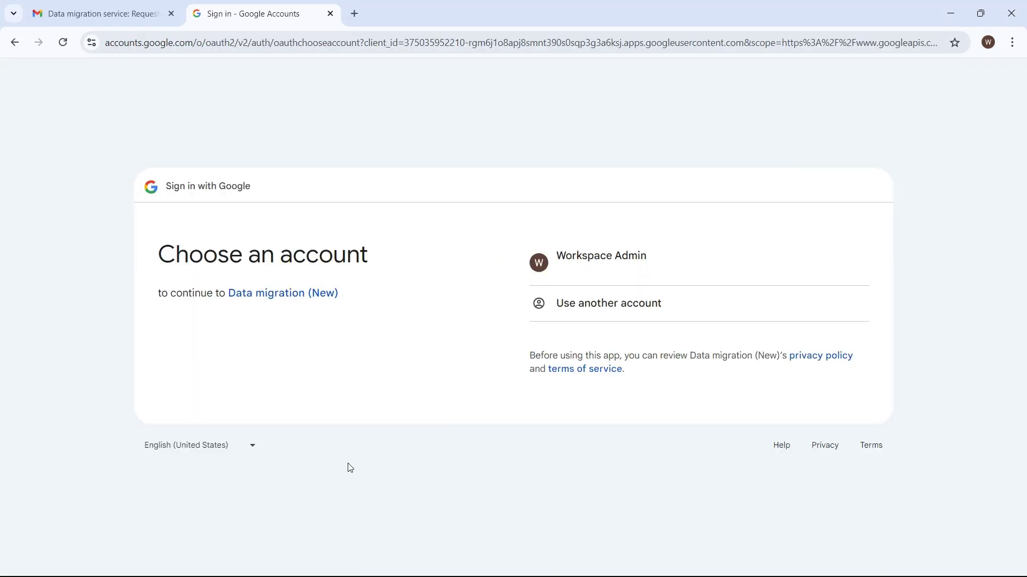
left_click(663, 262)
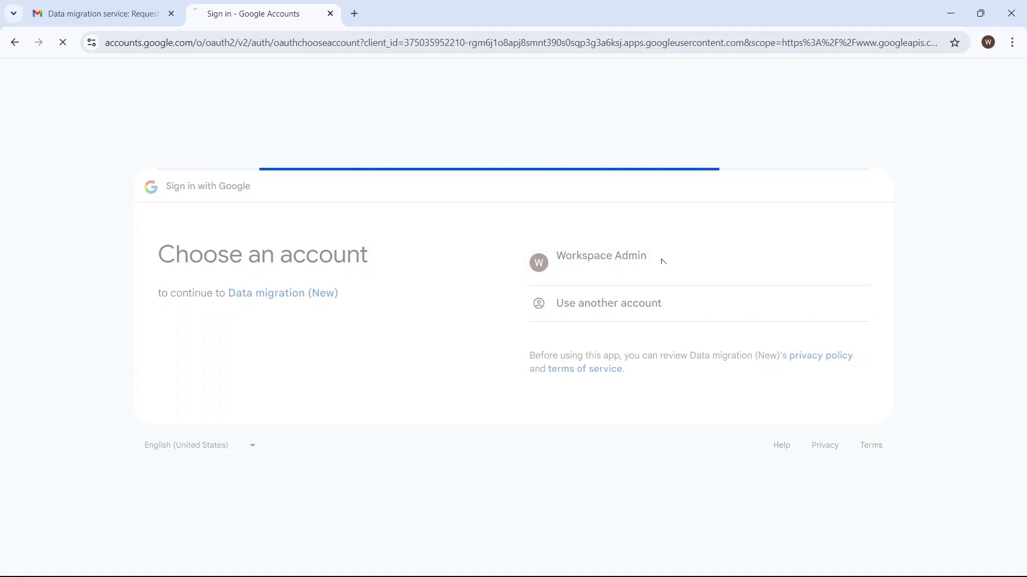
left_click(744, 383)
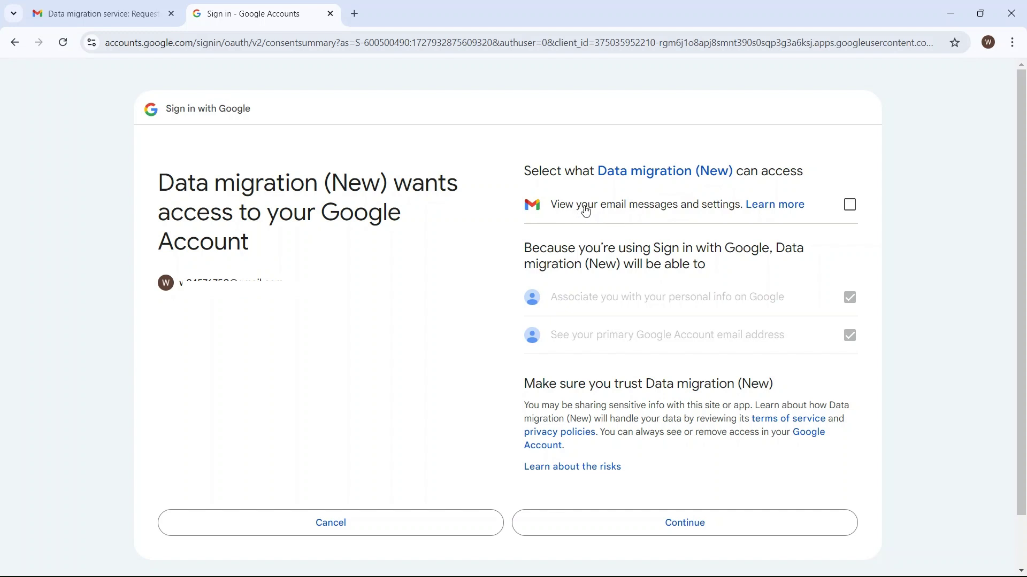
left_click(851, 209)
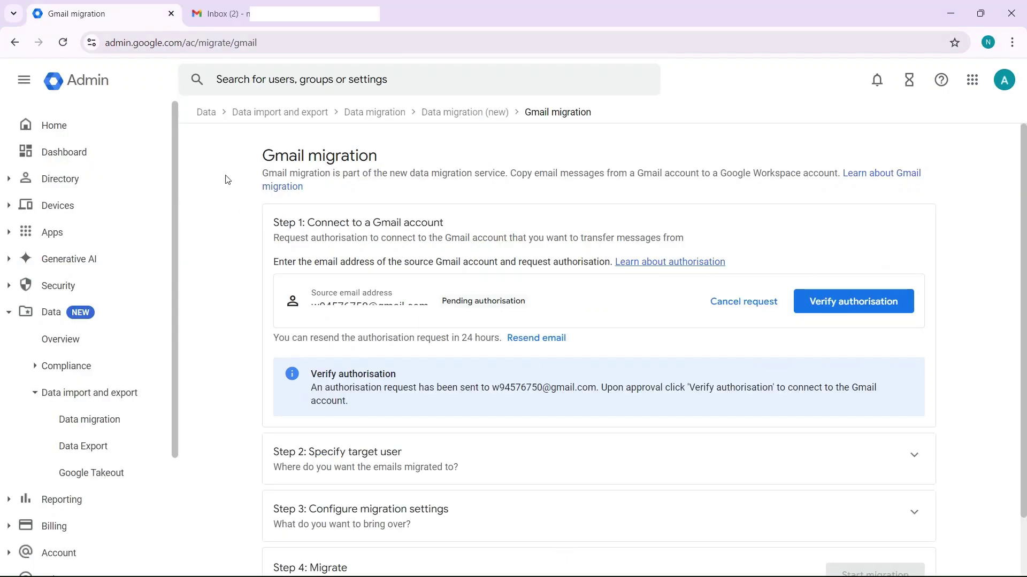
Verify the source Gmail authorisation and expand Step 2 for the target user.
left_click(858, 302)
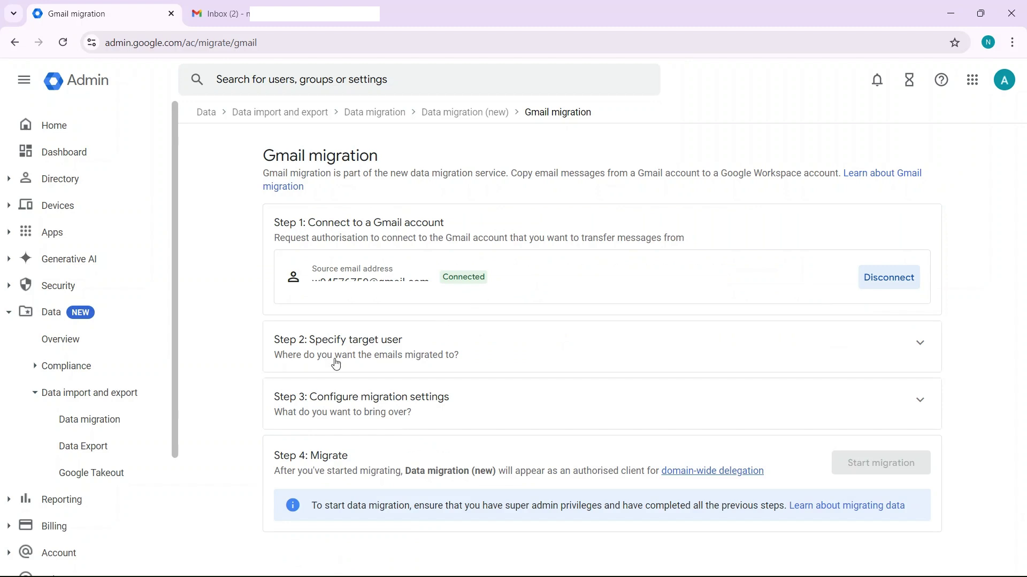
left_click(526, 356)
scroll(526, 356, "down", 1)
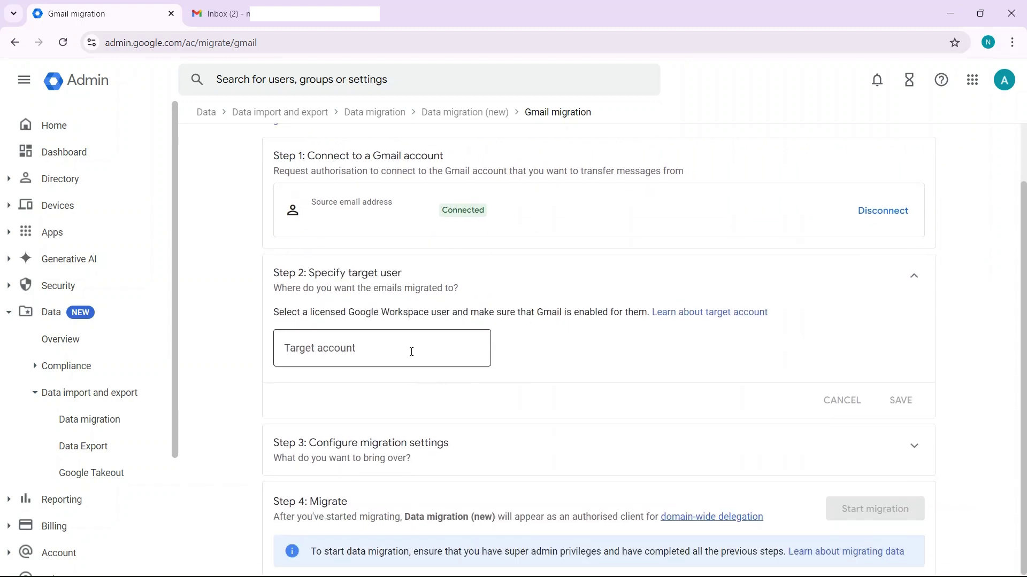
Search for the Workspace user in Target account, pick the suggestion and save it.
left_click(409, 346)
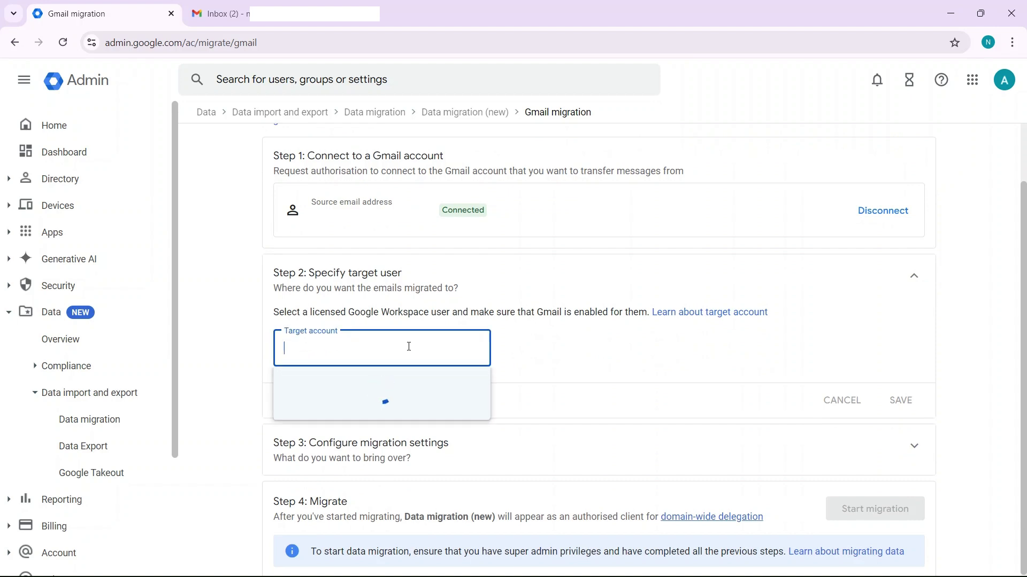
type("niru")
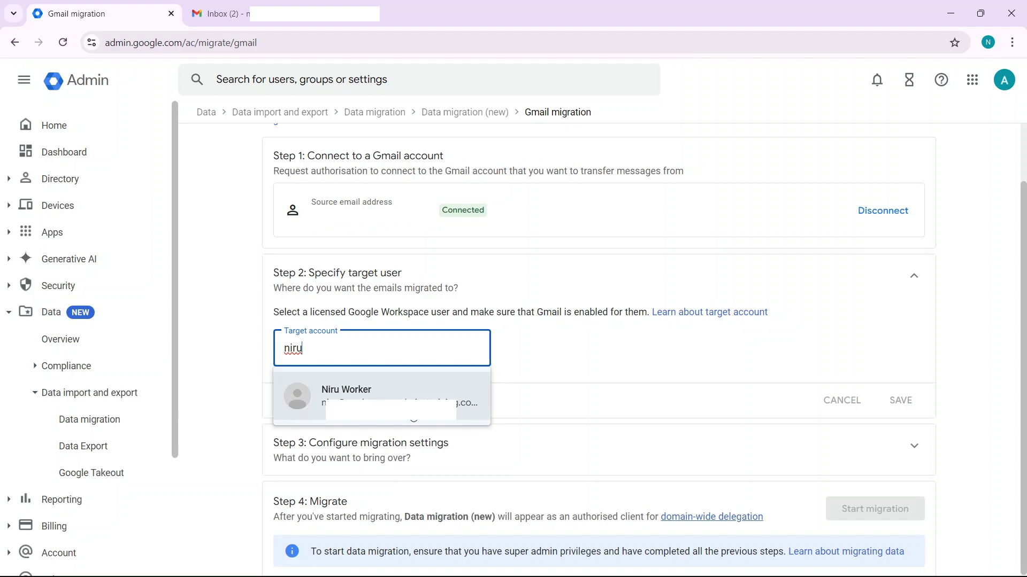
left_click(413, 404)
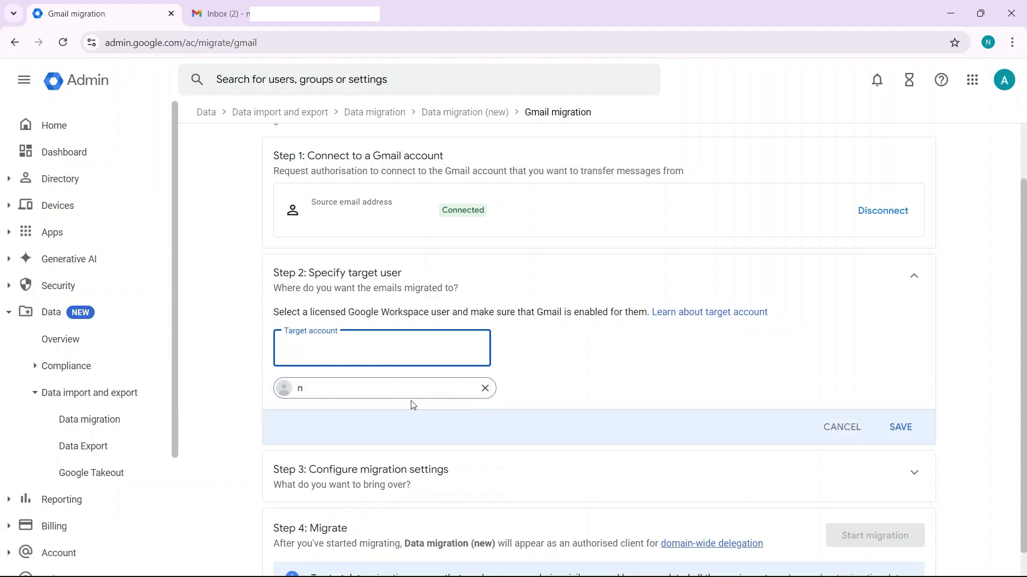
scroll(586, 380, "down", 1)
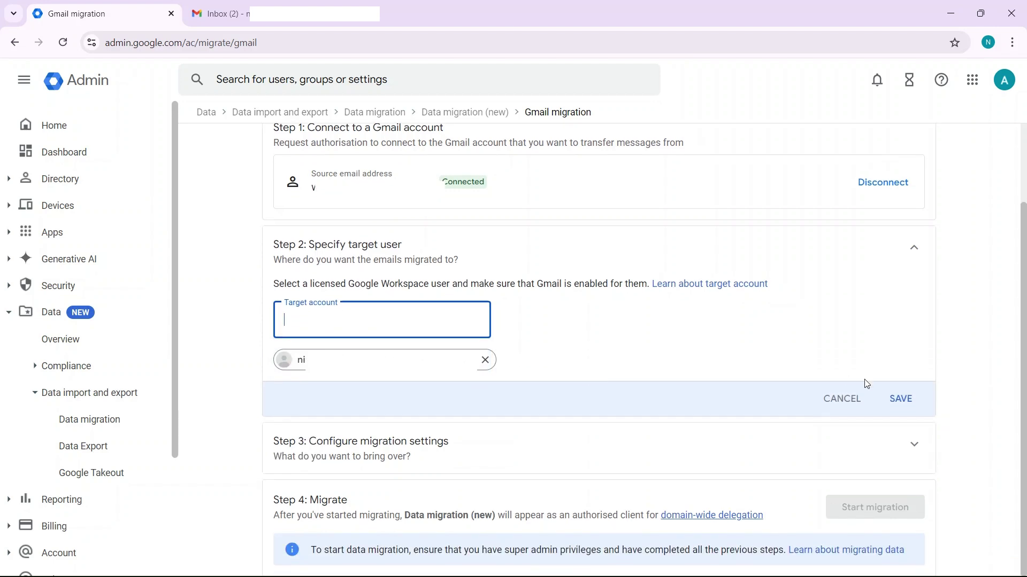
left_click(897, 401)
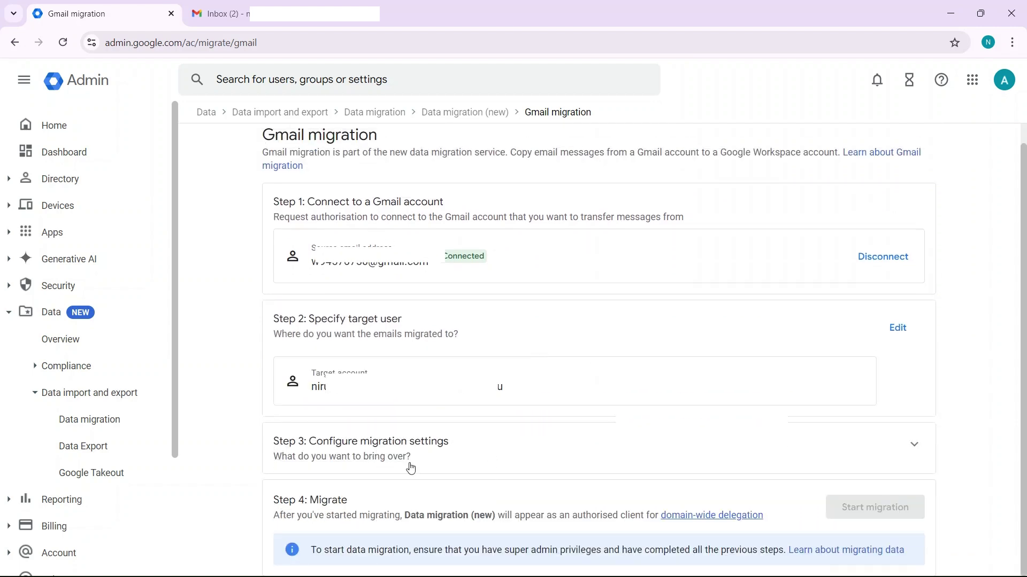
Set the Step 3 email start date to 01/01/2011 and save the migration settings.
left_click(915, 449)
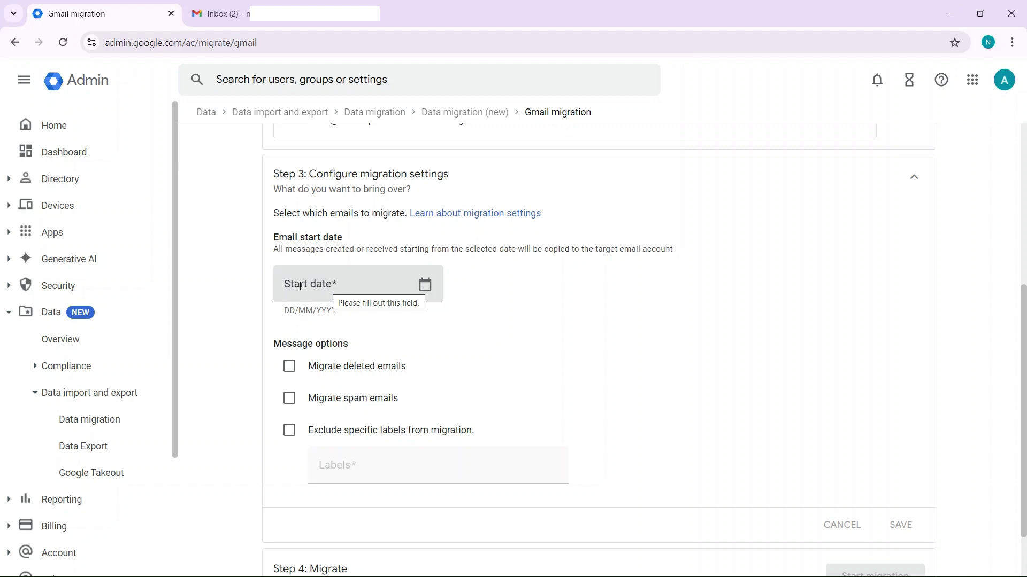
left_click(341, 287)
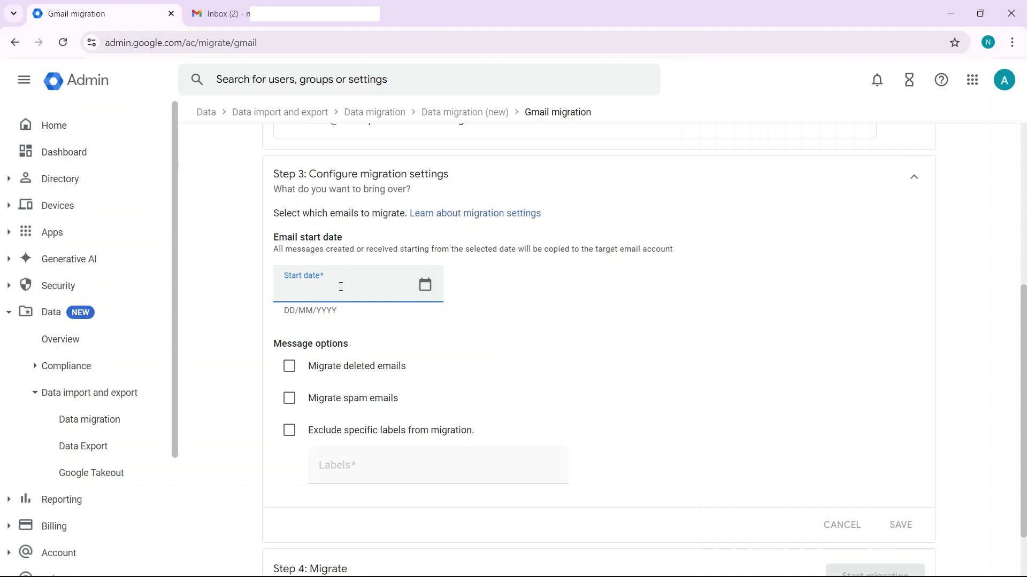
type("01/01/2011")
left_click(502, 318)
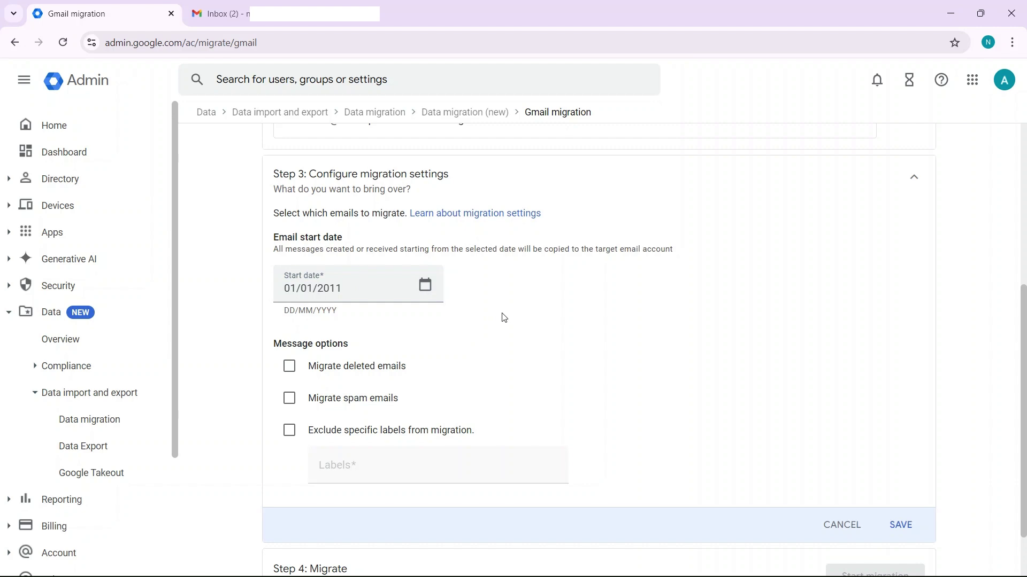
scroll(502, 318, "down", 1)
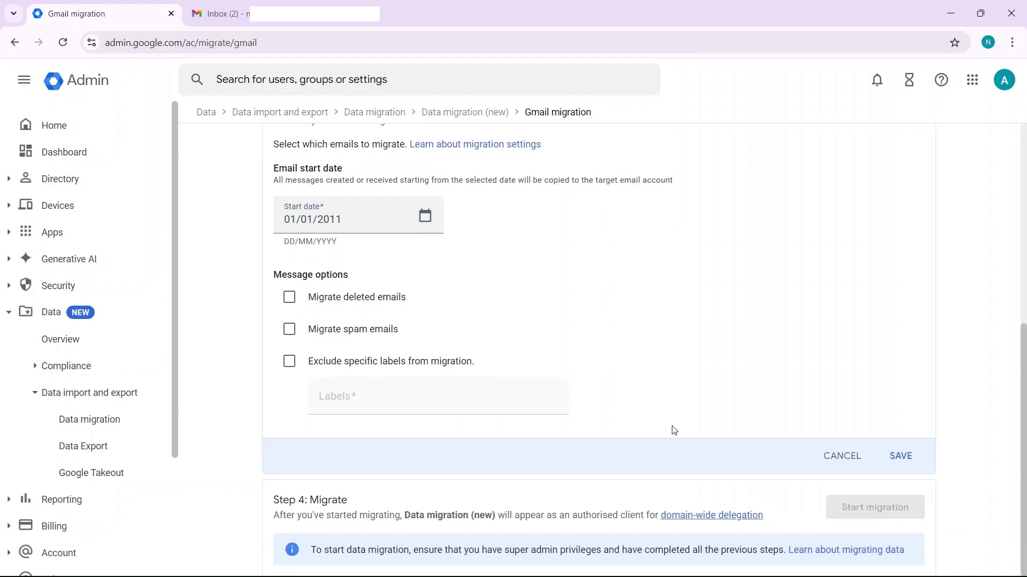
left_click(900, 457)
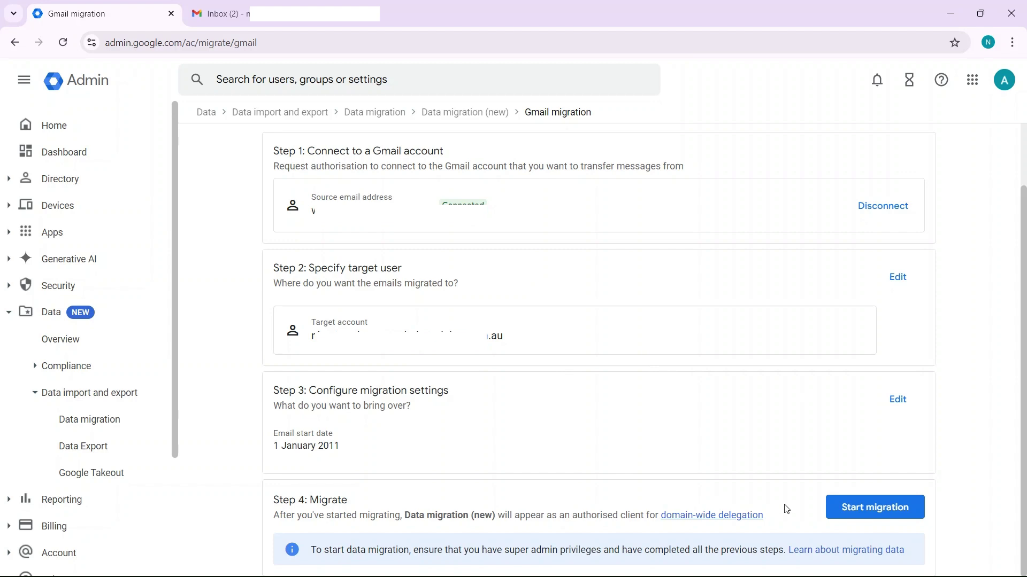
Start the migration and check its In progress counters: 0 tasks discovered, 0 emails migrated.
left_click(864, 515)
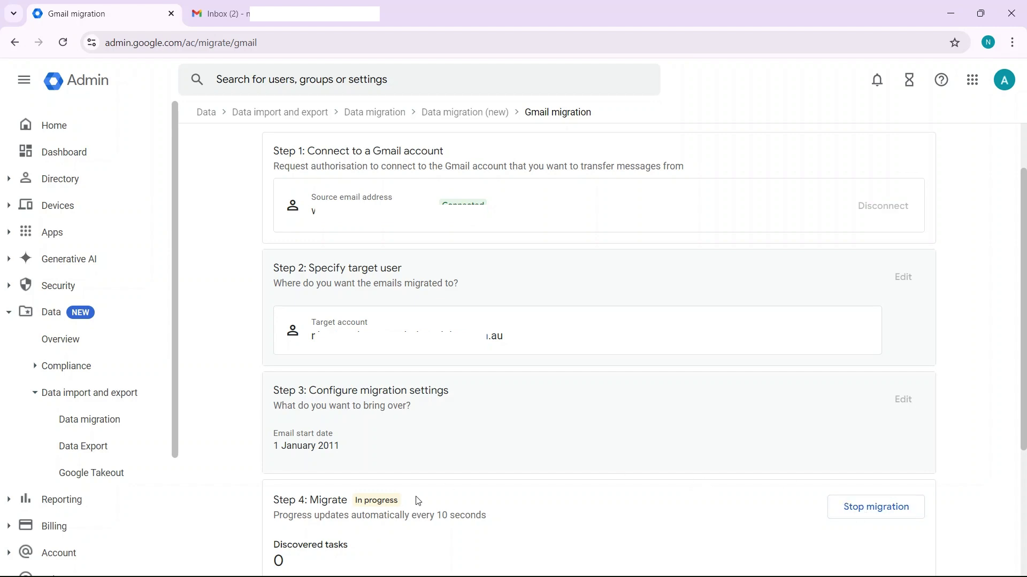
scroll(540, 516, "down", 3)
scroll(537, 431, "down", 1)
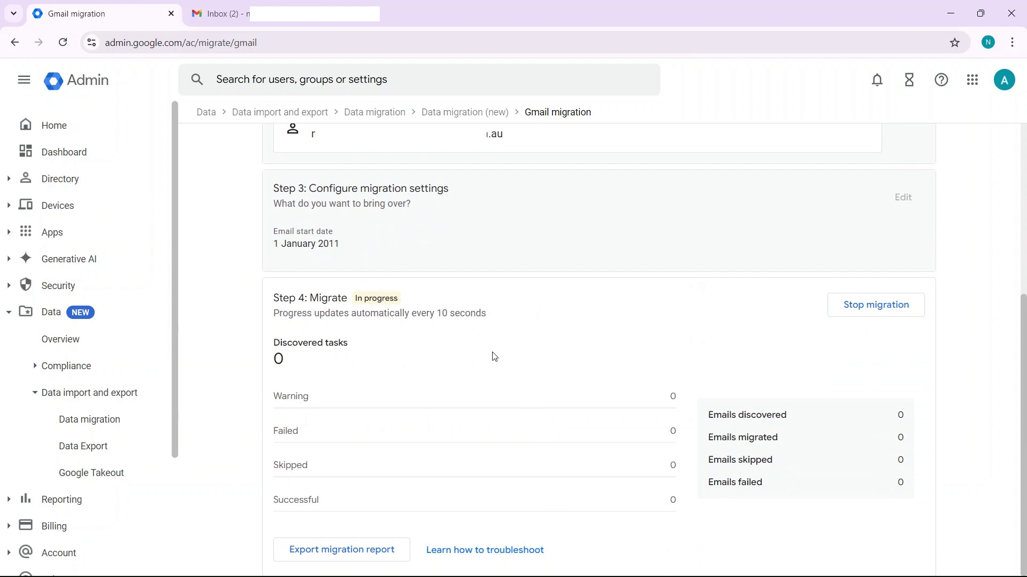
Return to Gmail's All Mail view of 291 messages, leaving the sort order unchanged.
left_click(213, 15)
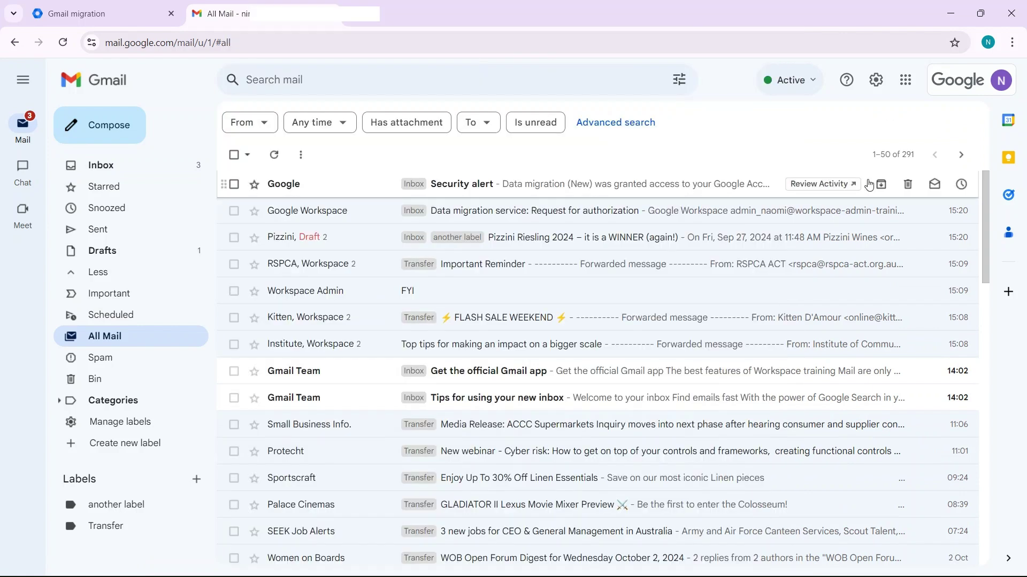
left_click(916, 156)
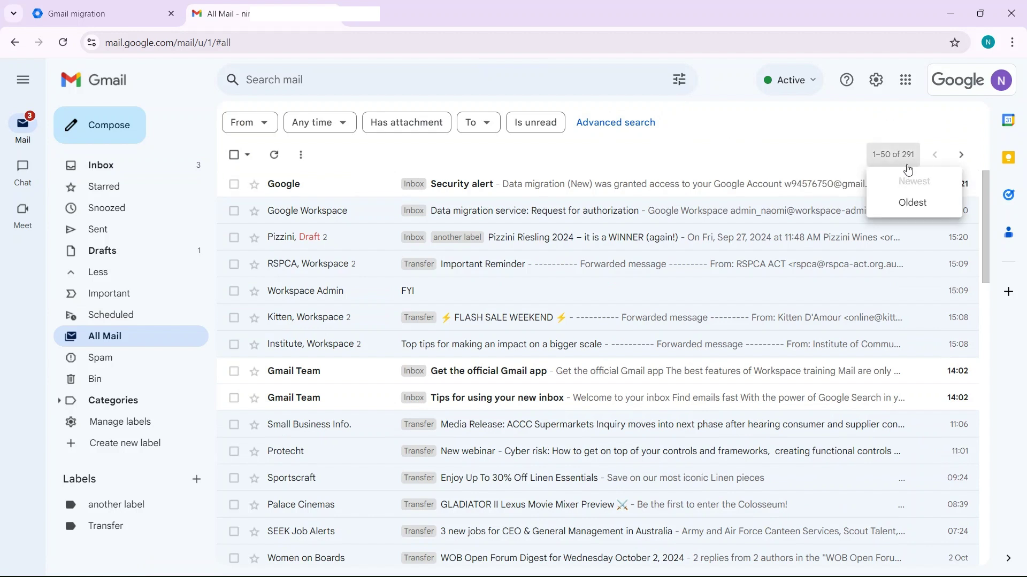
left_click(892, 167)
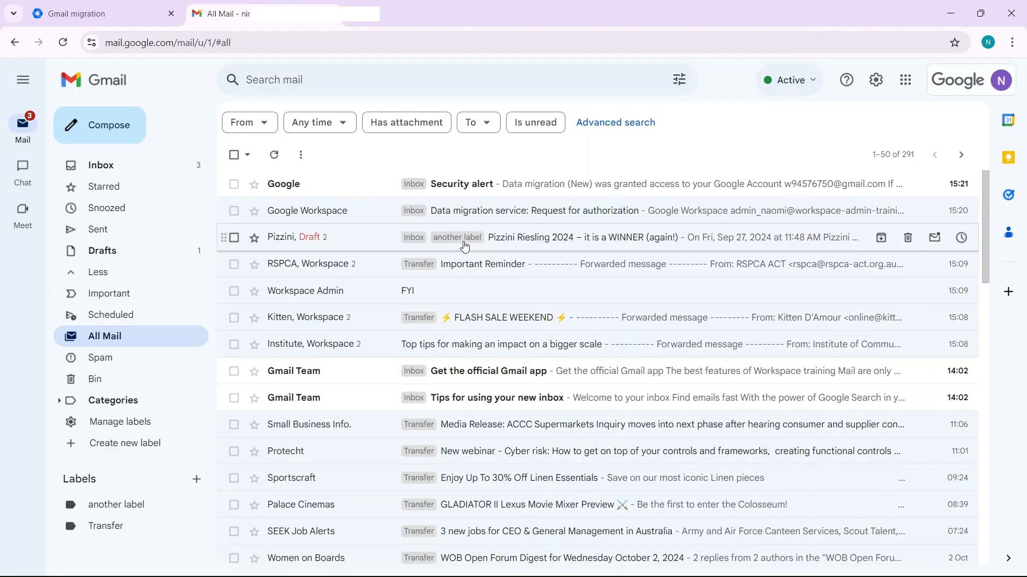
Filter Gmail to the 'another label' label, showing its 49 conversations.
left_click(120, 508)
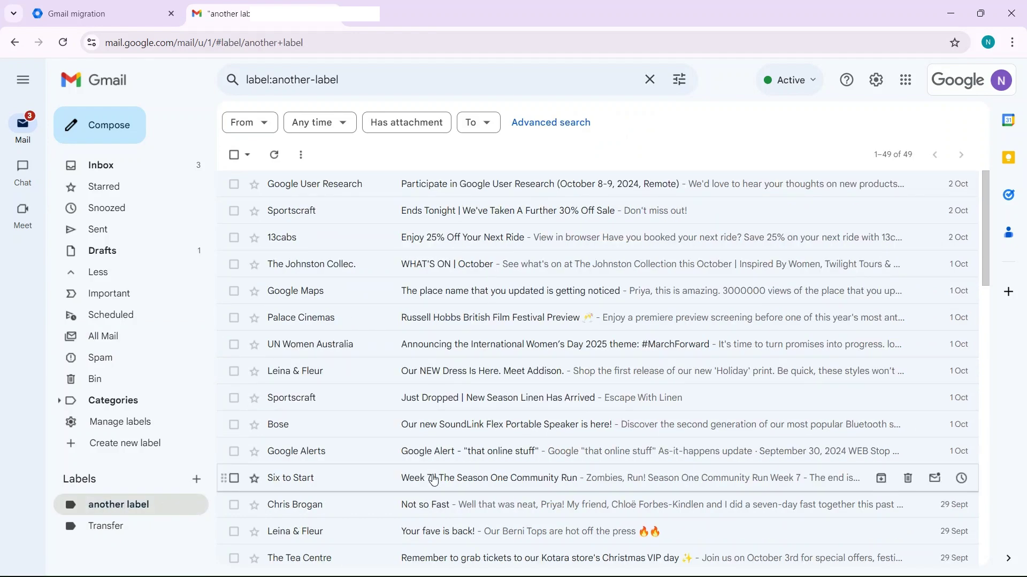